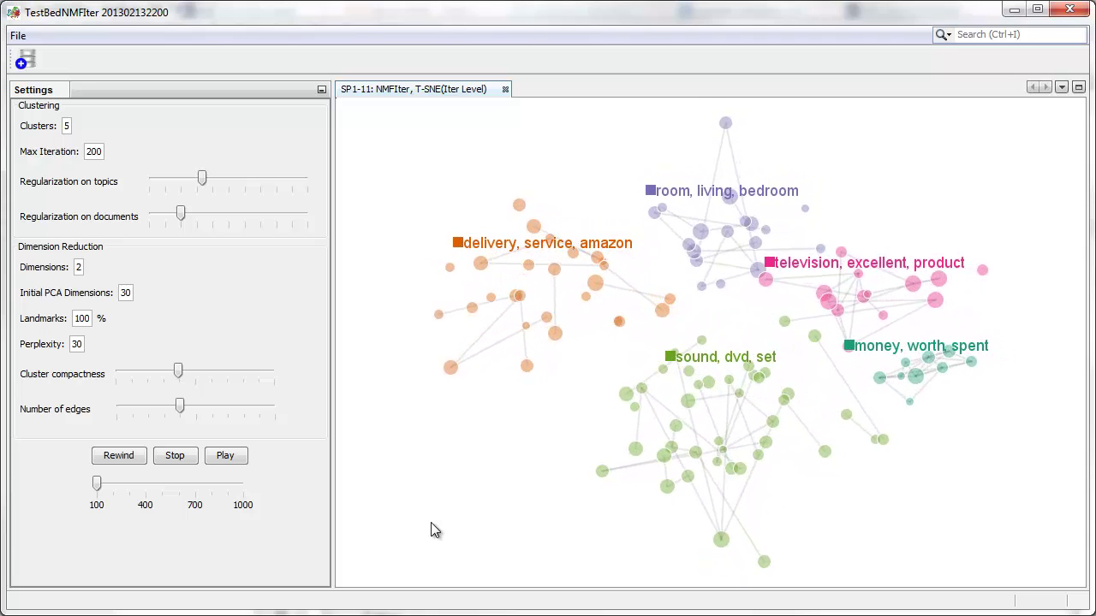
Pause the layout at iteration SP1-12 and pan the plot view
left_click(176, 455)
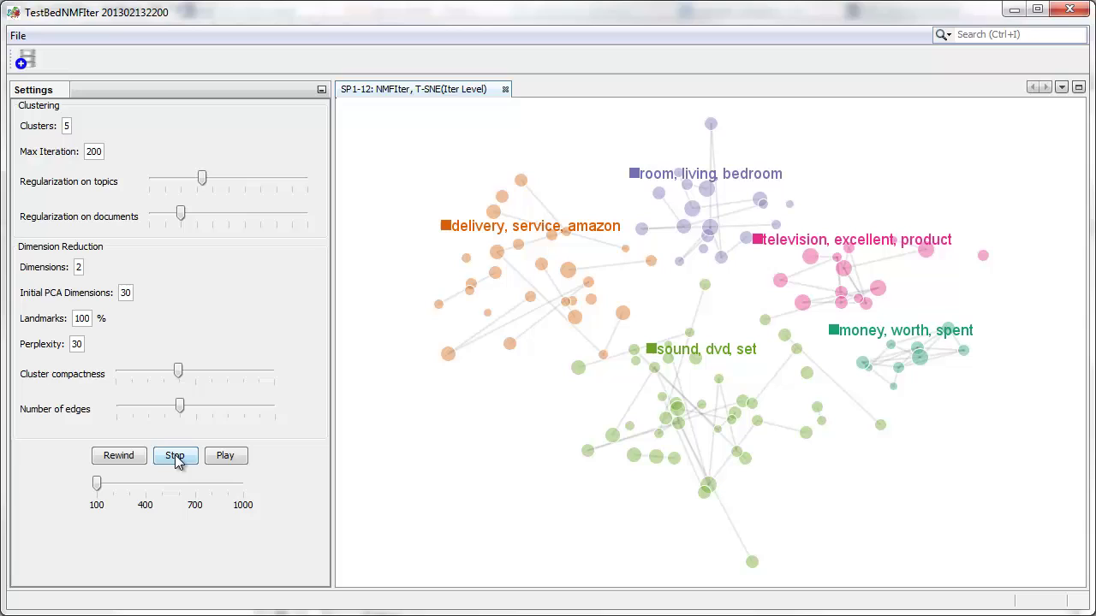
left_click(501, 420)
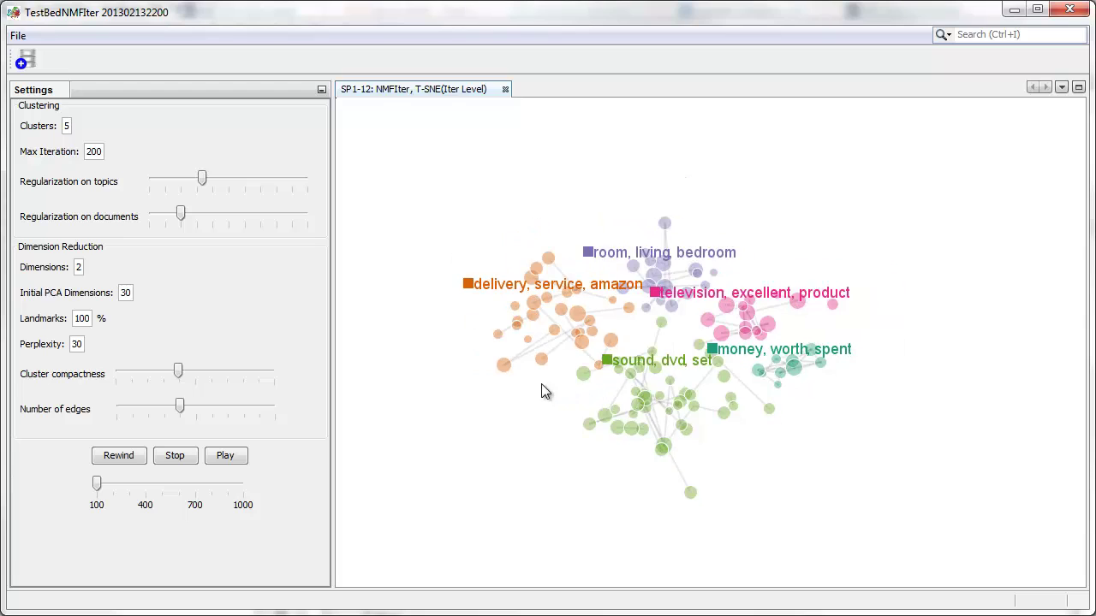
mouse_move(543, 389)
left_mouse_down()
mouse_move(470, 403)
mouse_move(548, 409)
left_mouse_up()
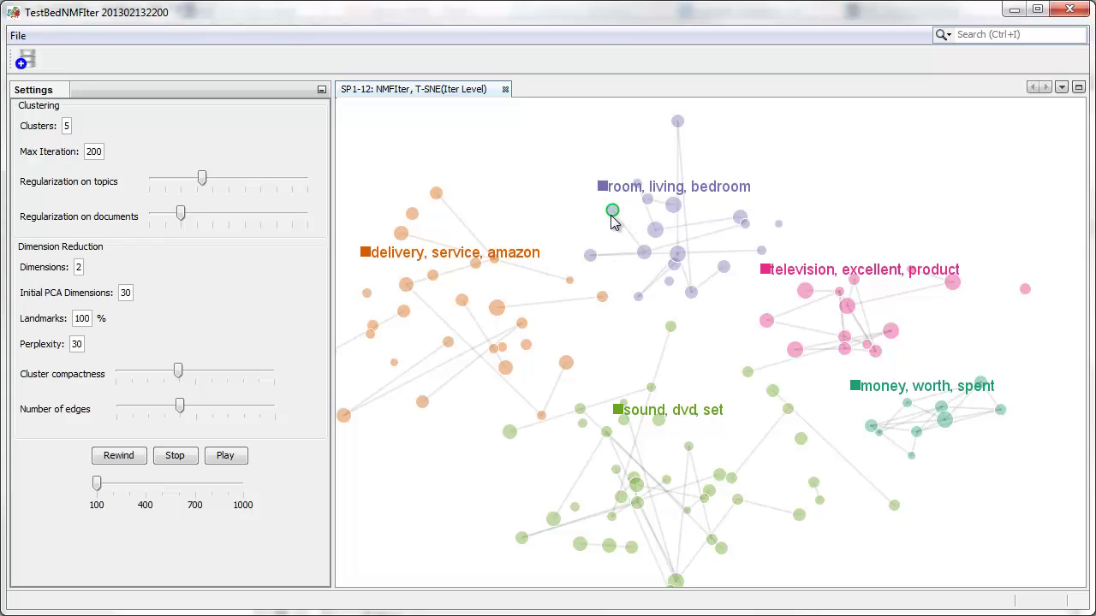
Select about fourteen documents around the room, living, bedroom cluster
mouse_move(612, 218)
mouse_move(590, 259)
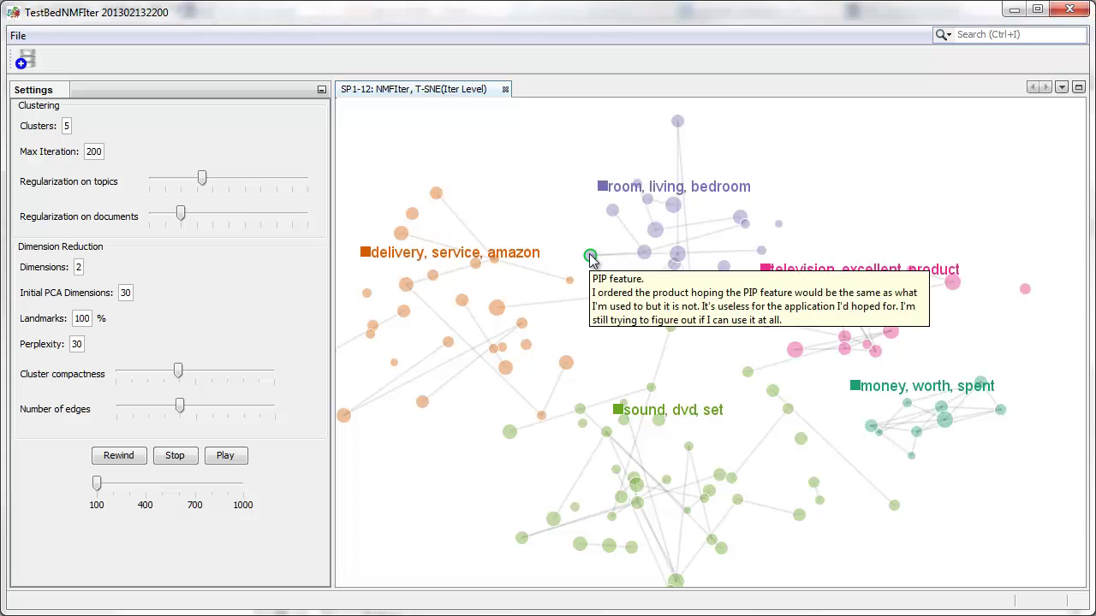
left_click_drag(535, 192, 709, 350)
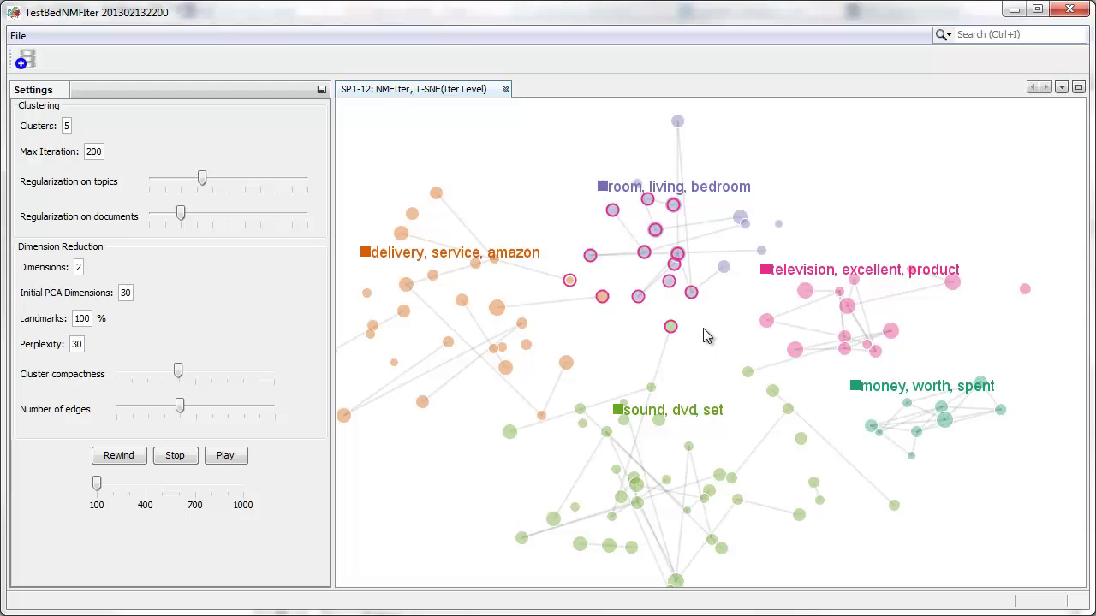
left_click(702, 329)
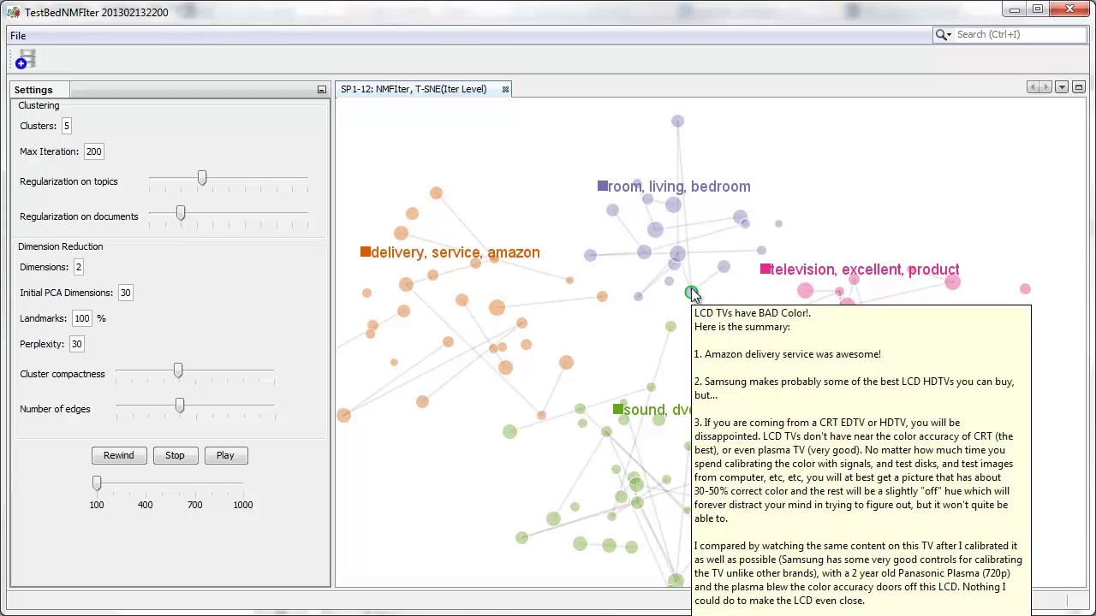
double_click(692, 294)
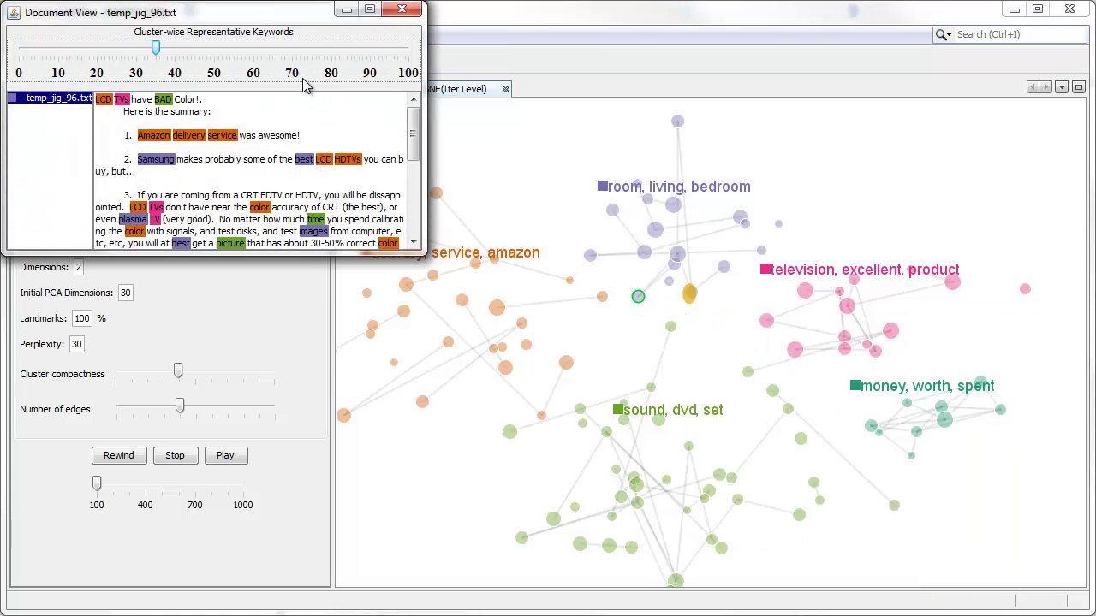
left_click_drag(283, 24, 588, 158)
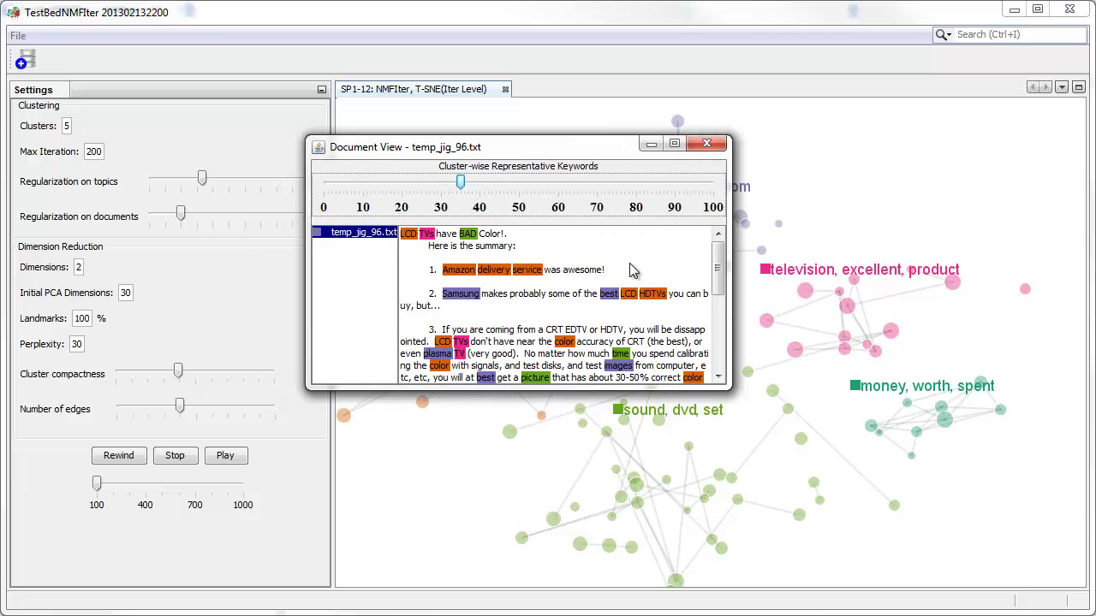
mouse_move(722, 261)
left_mouse_down()
mouse_move(722, 312)
mouse_move(722, 267)
left_mouse_up()
left_click(711, 146)
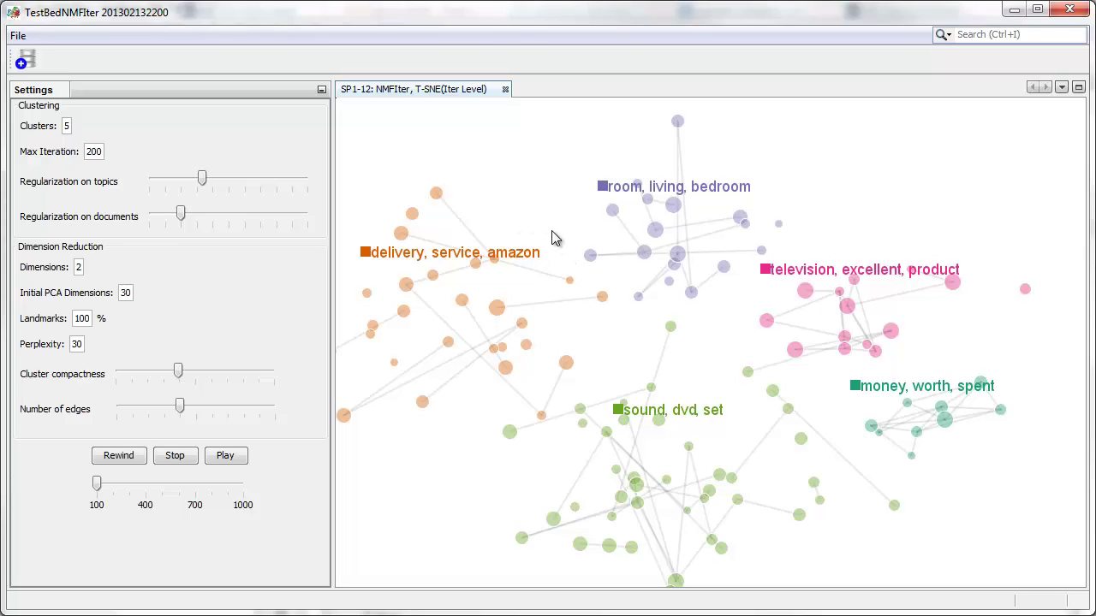
left_click(855, 391)
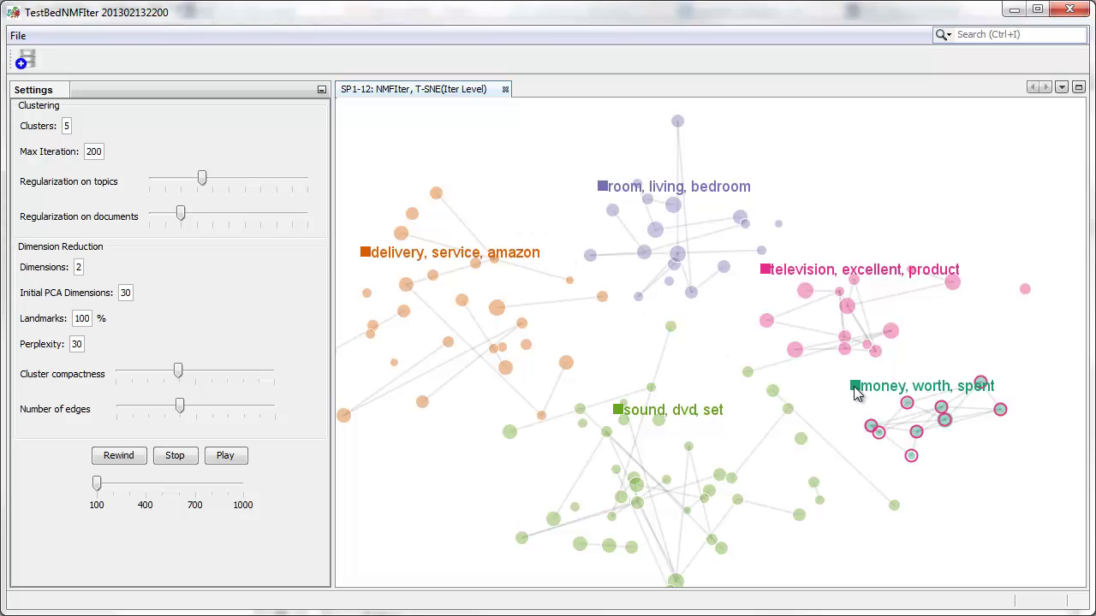
double_click(856, 391)
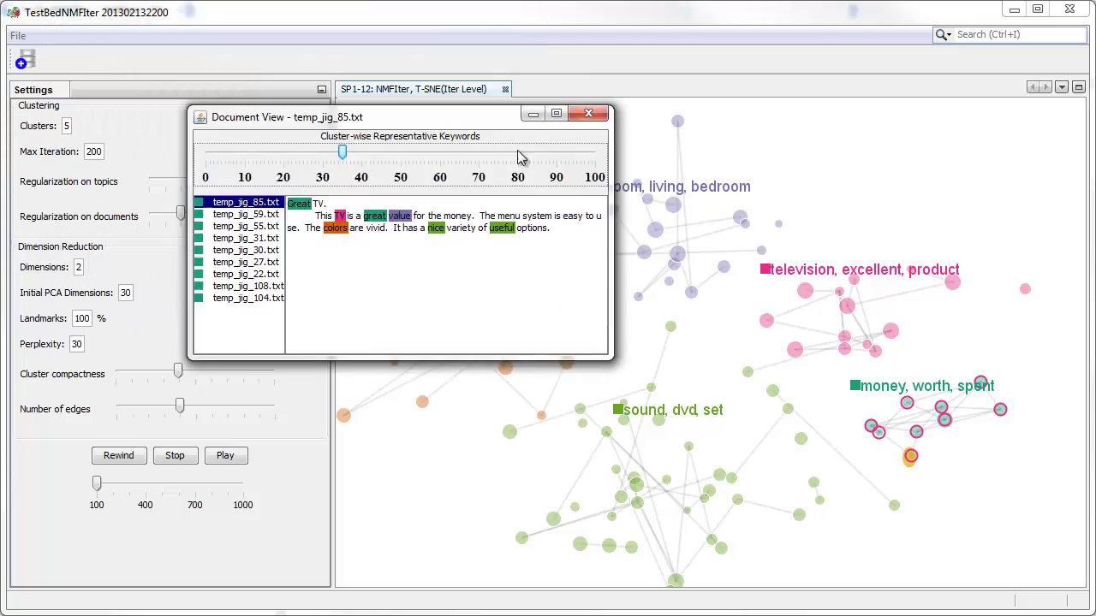
left_click_drag(460, 120, 642, 173)
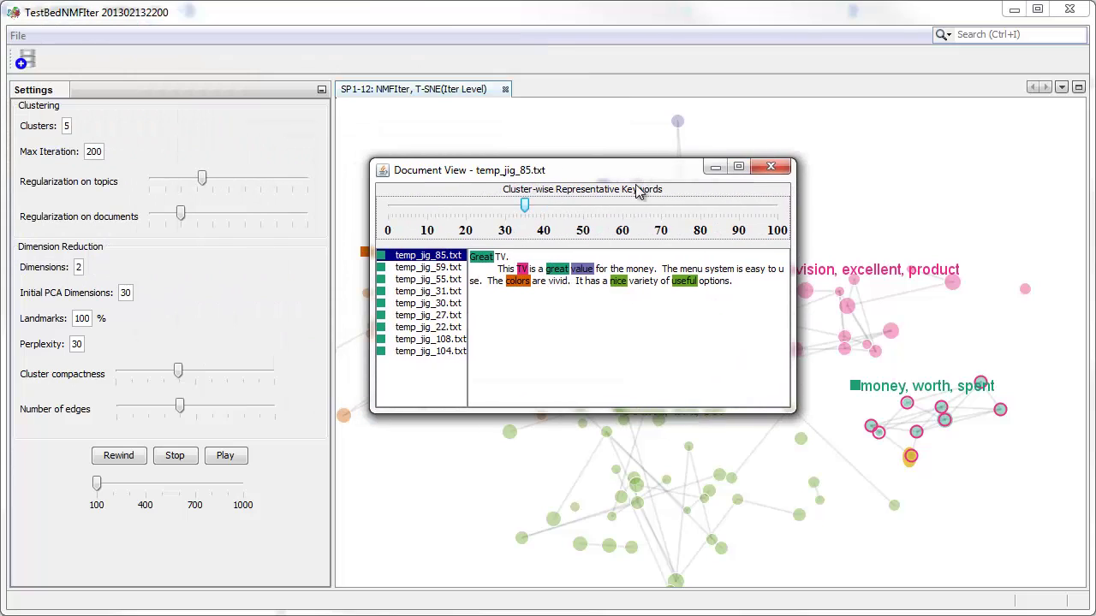
left_click(432, 280)
left_click(432, 318)
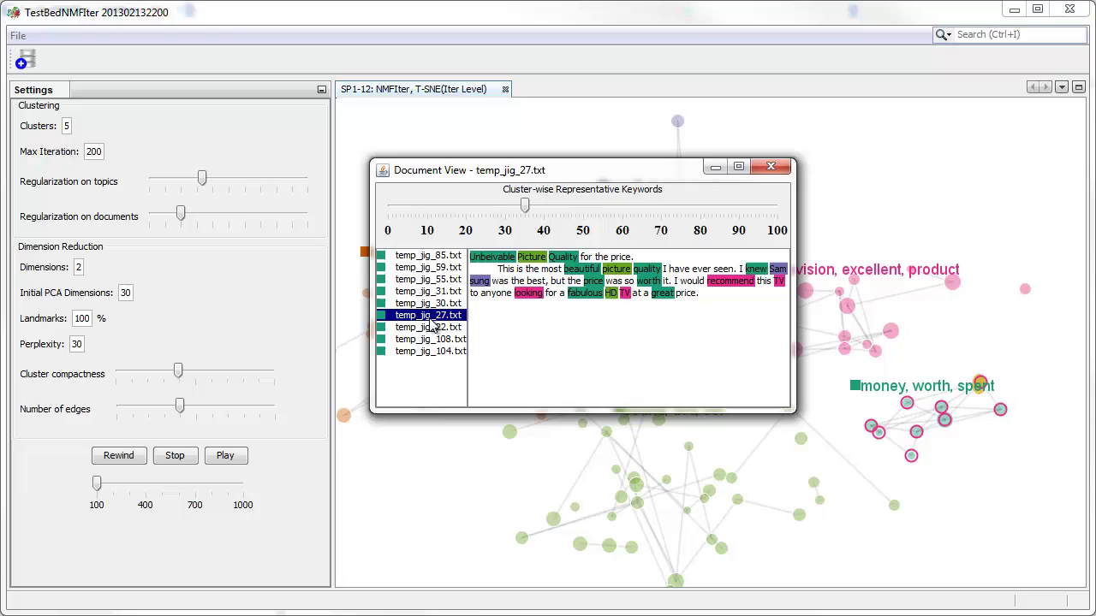
left_click(426, 353)
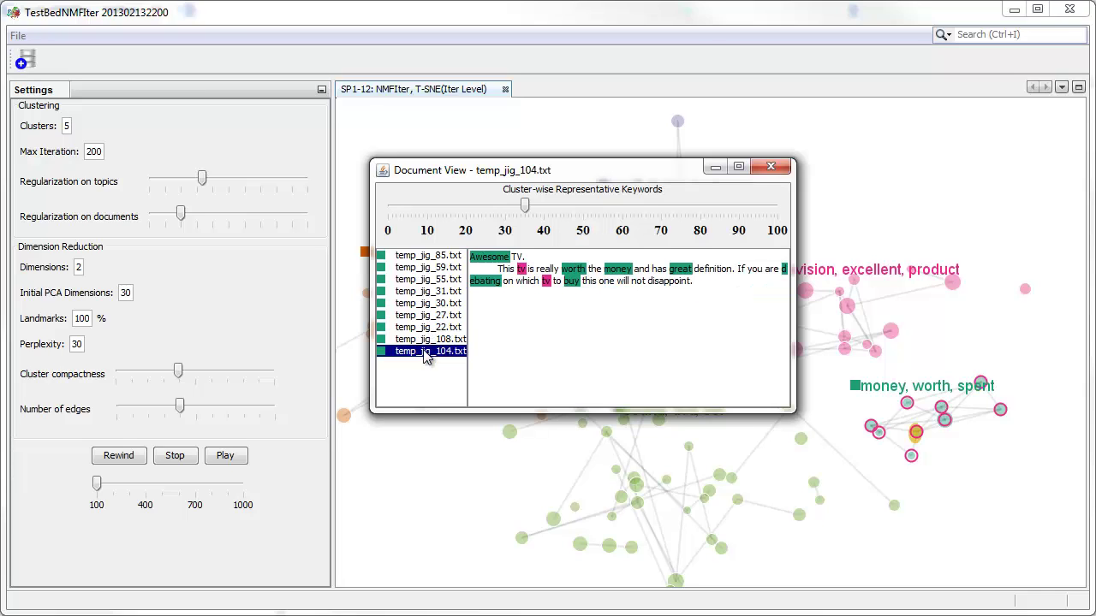
left_click(771, 166)
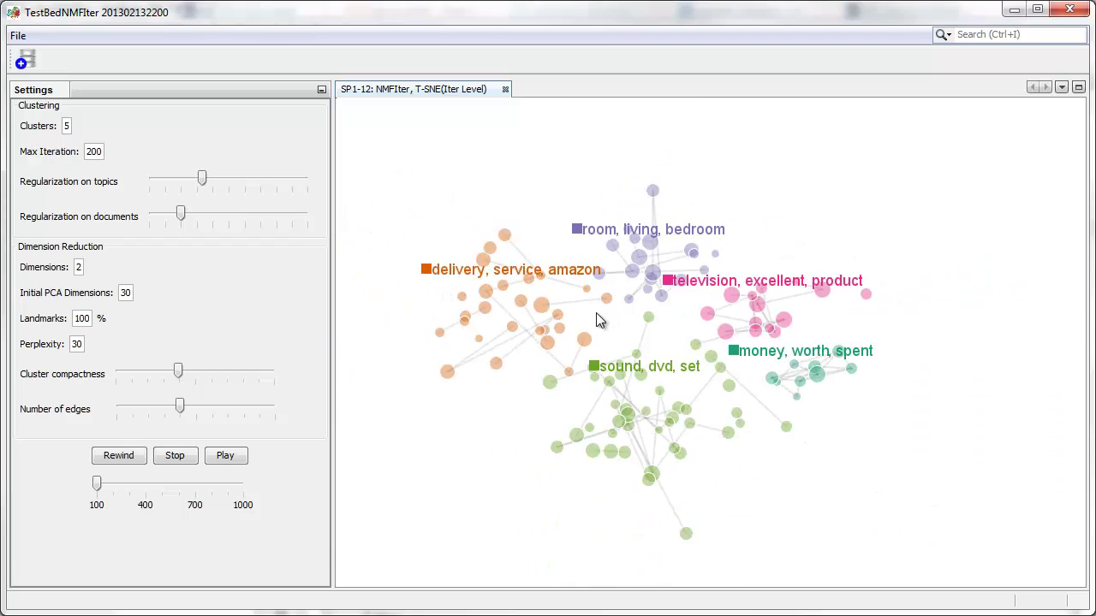
Reduce the Number of edges and increase Cluster compactness so the five clusters re-form at SP1-8
left_click_drag(596, 313, 631, 310)
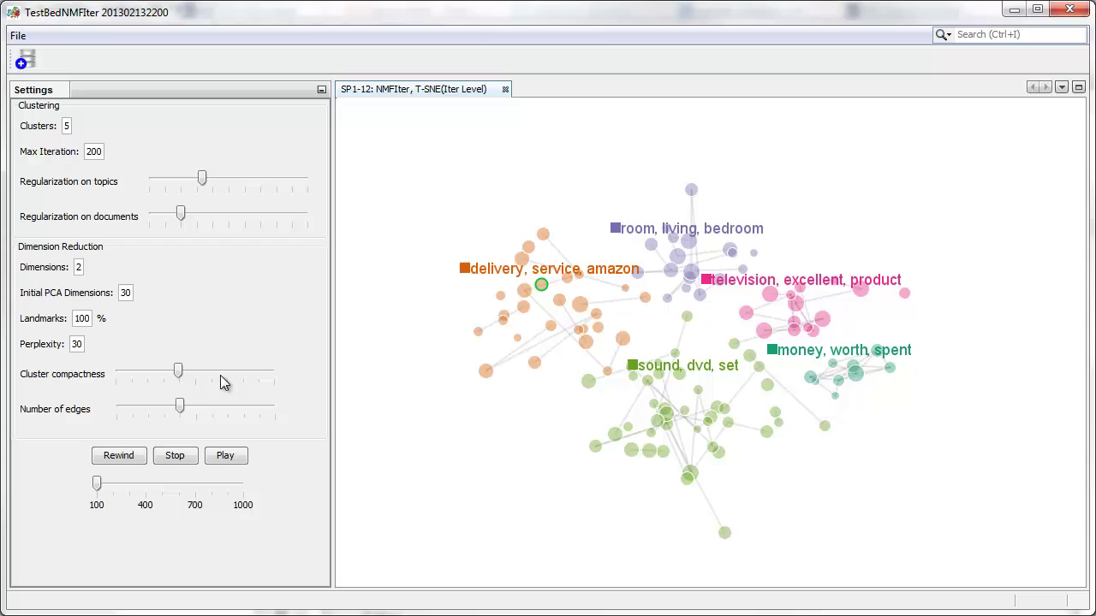
mouse_move(181, 408)
left_mouse_down()
mouse_move(227, 409)
mouse_move(147, 412)
mouse_move(193, 411)
mouse_move(169, 411)
left_mouse_up()
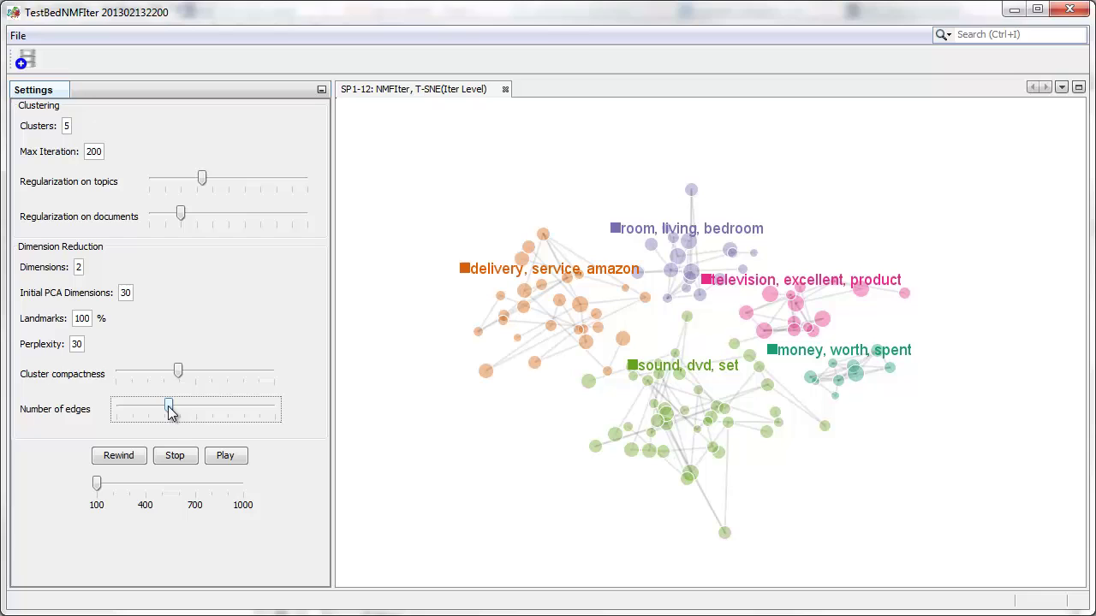
left_click_drag(178, 370, 293, 373)
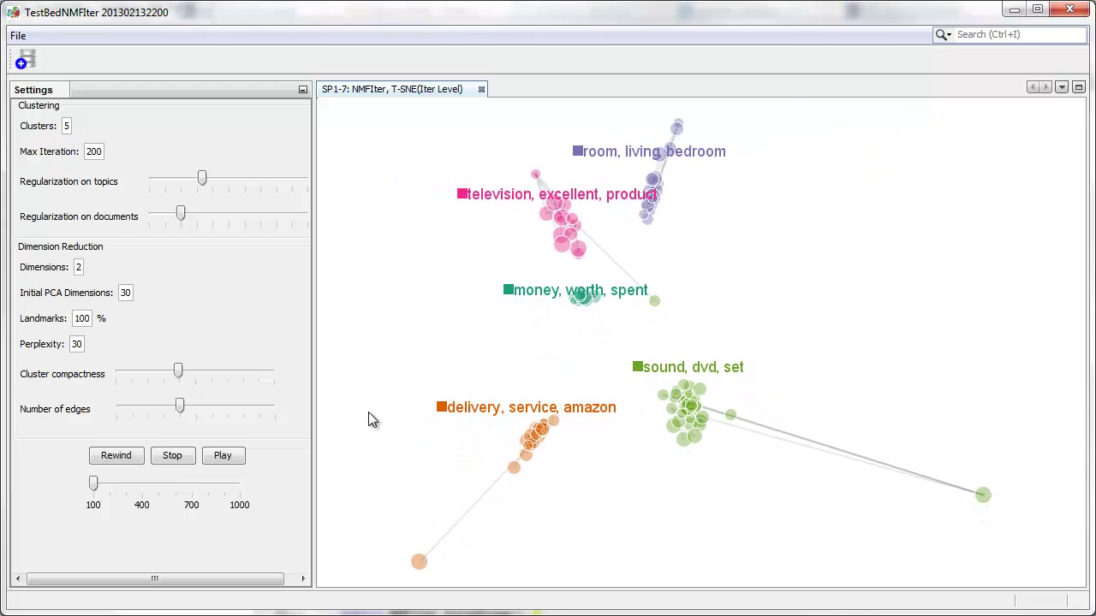
Pause the layout and open the keyword weights of the television, excellent, product topic
left_click(173, 458)
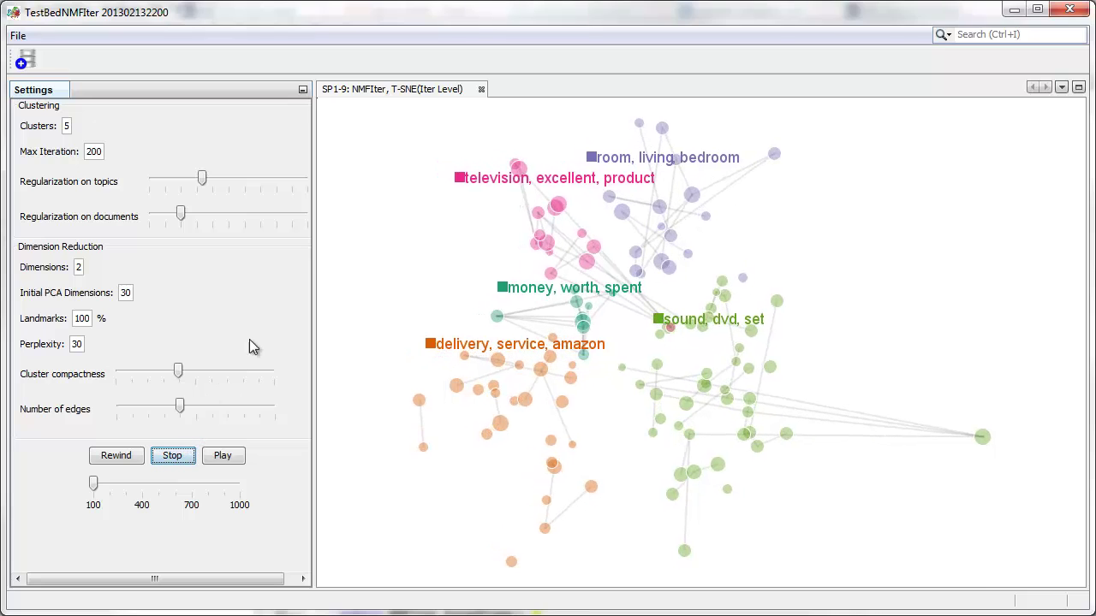
left_click(350, 205)
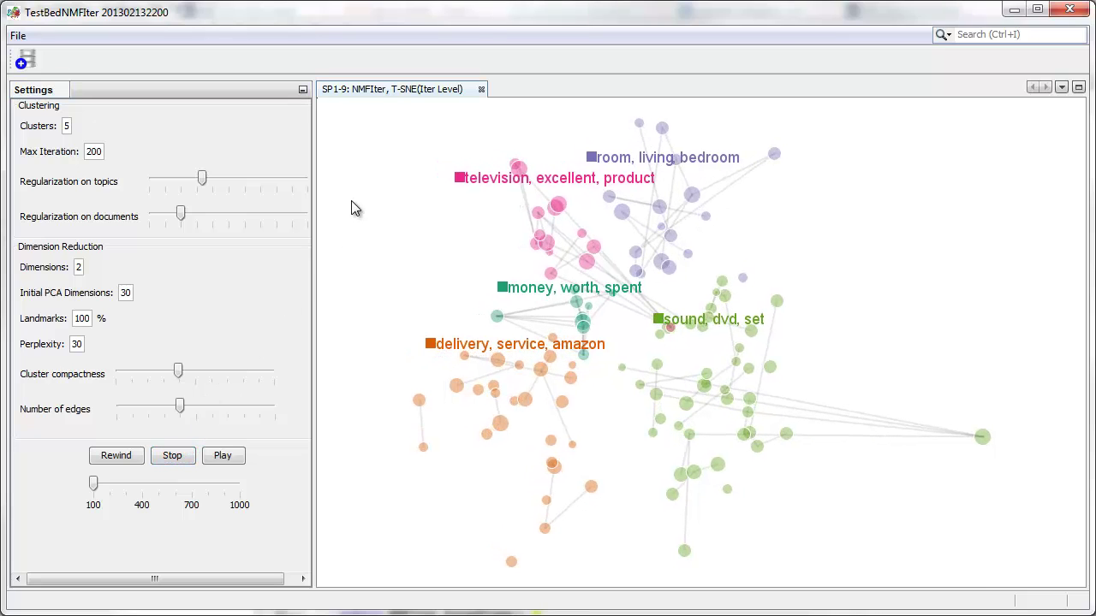
left_click(459, 180)
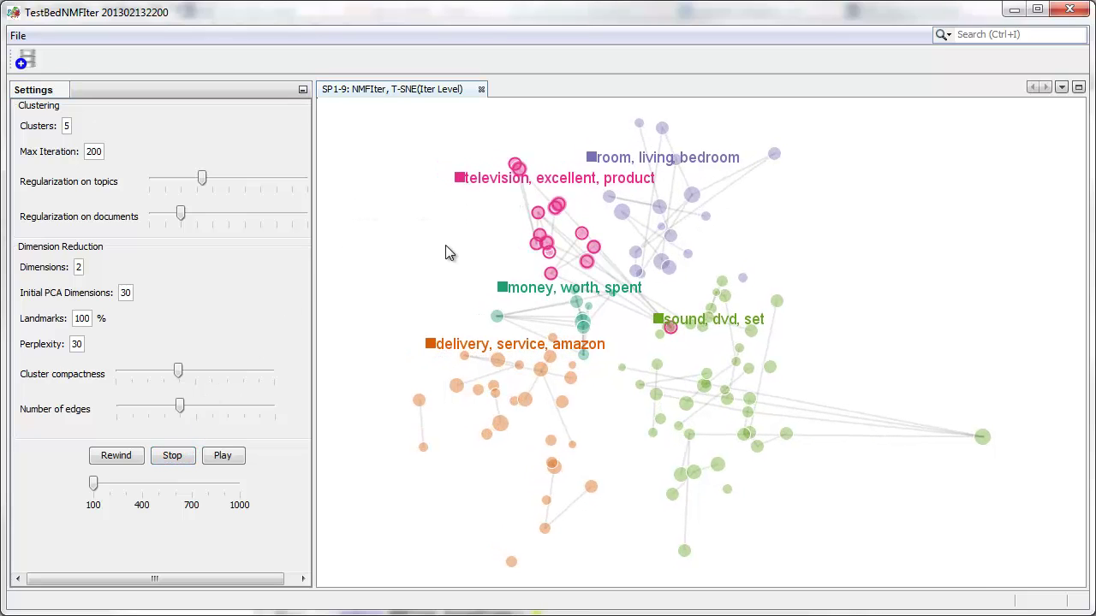
double_click(459, 183)
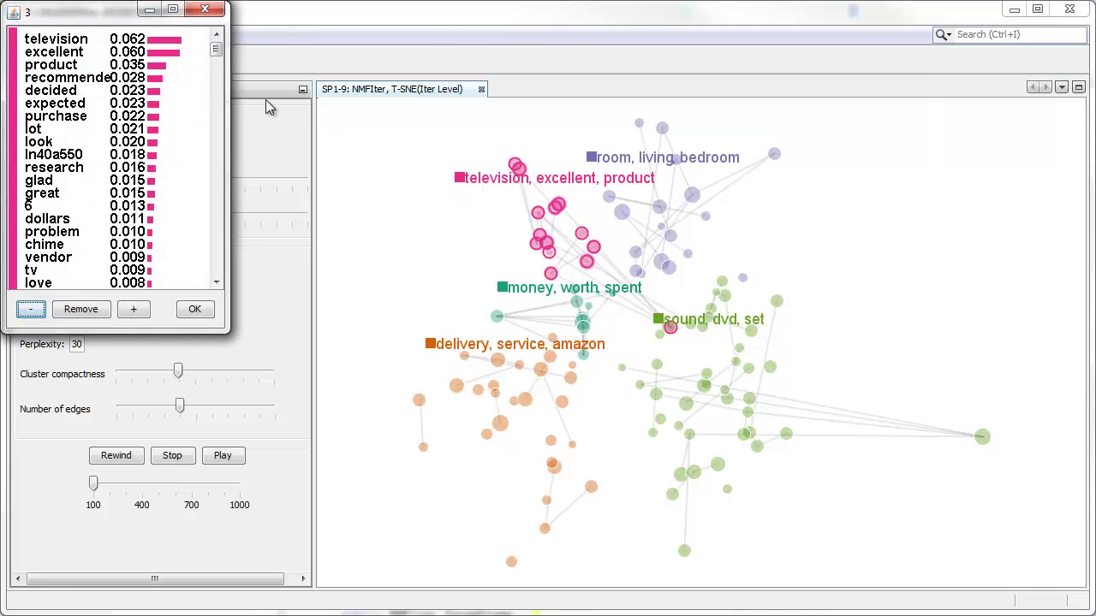
left_click_drag(257, 65, 326, 119)
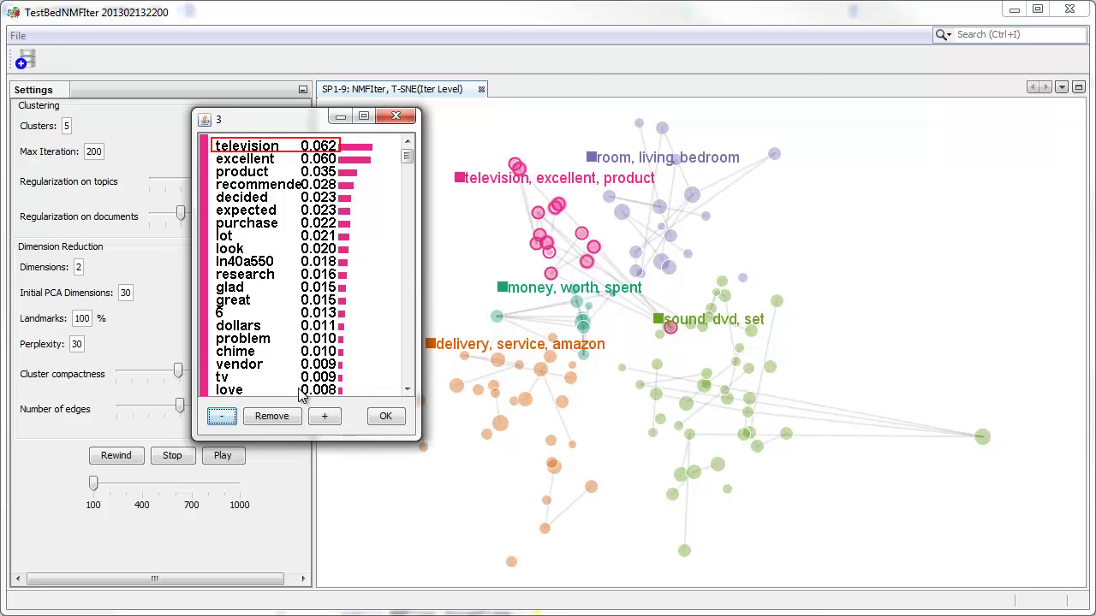
Remove 'television', raise 'recommended' from 0.030 to 0.036, apply, and resume iterations
left_click(273, 416)
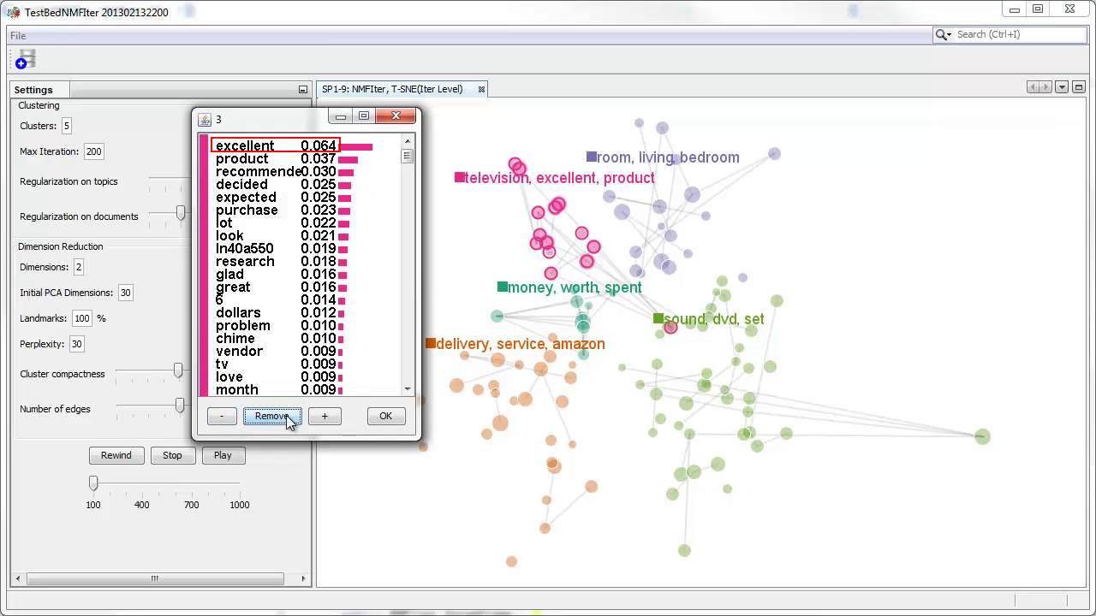
left_click(275, 175)
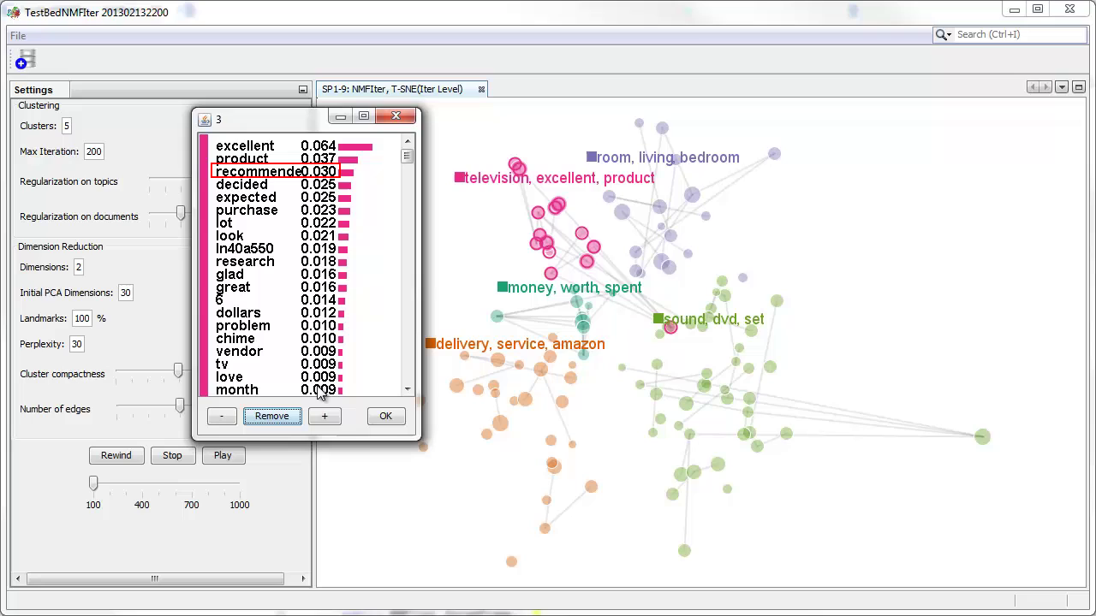
left_click(325, 416)
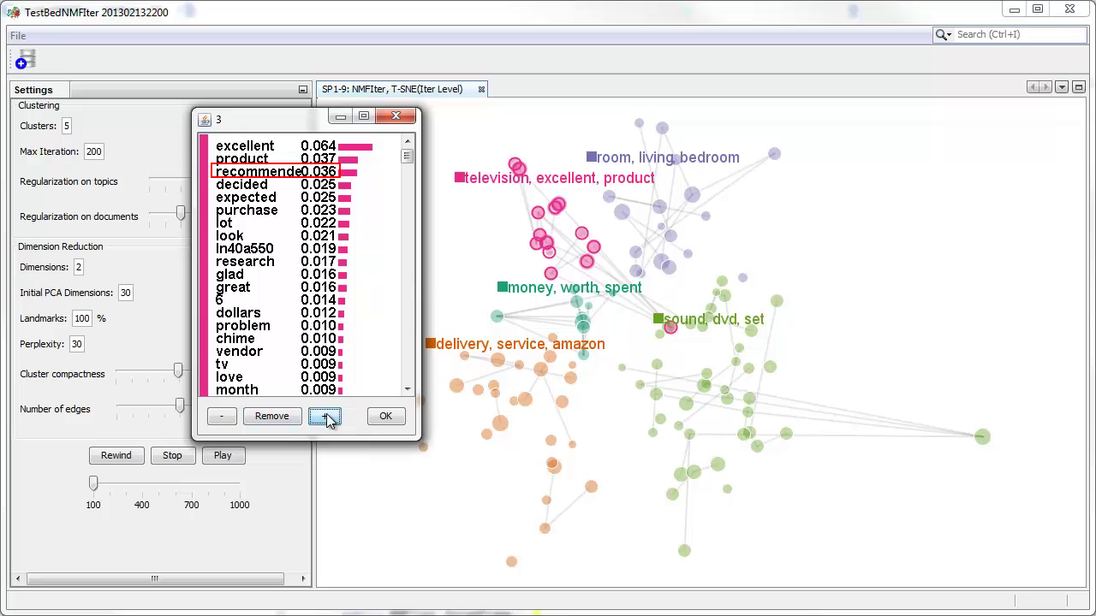
left_click(387, 416)
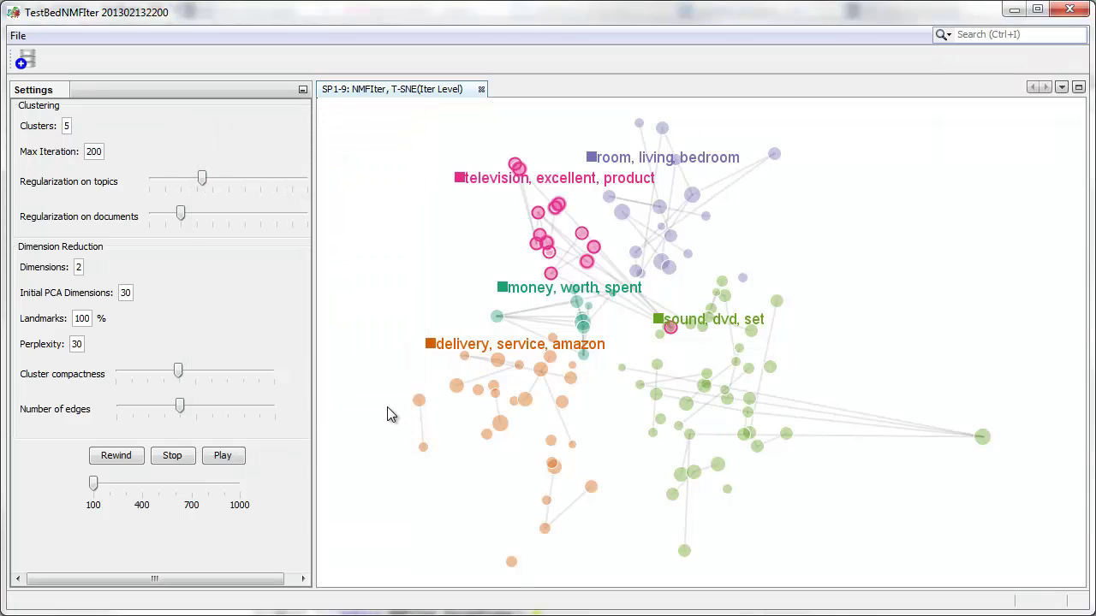
left_click(222, 456)
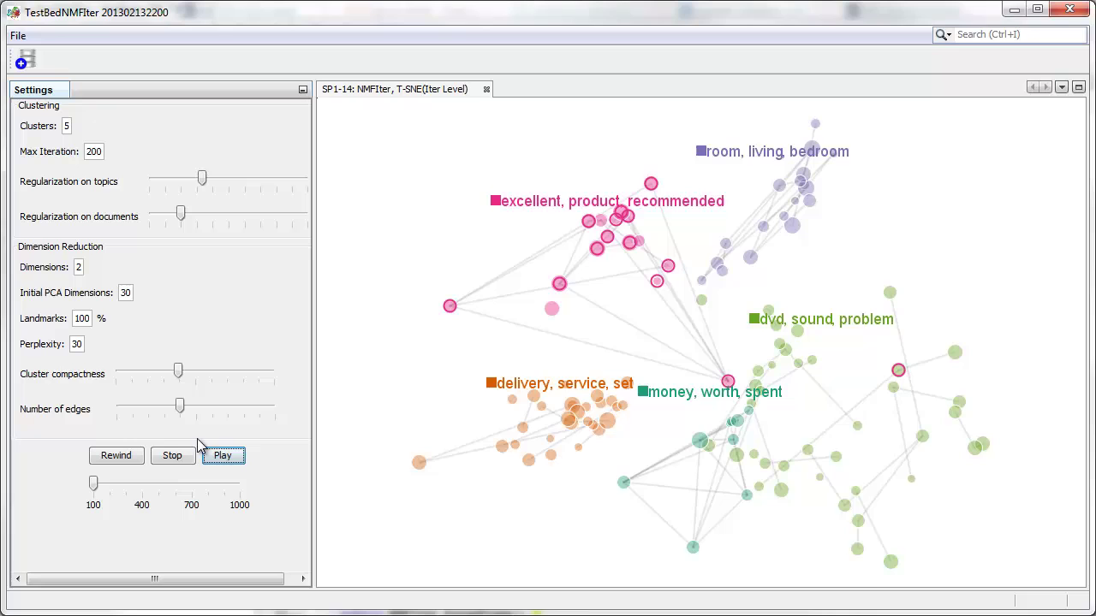
Freeze at SP1-15, zoom into the dvd, sound, problem cluster, and open the outlying review temp_jig_11.txt
left_click(172, 455)
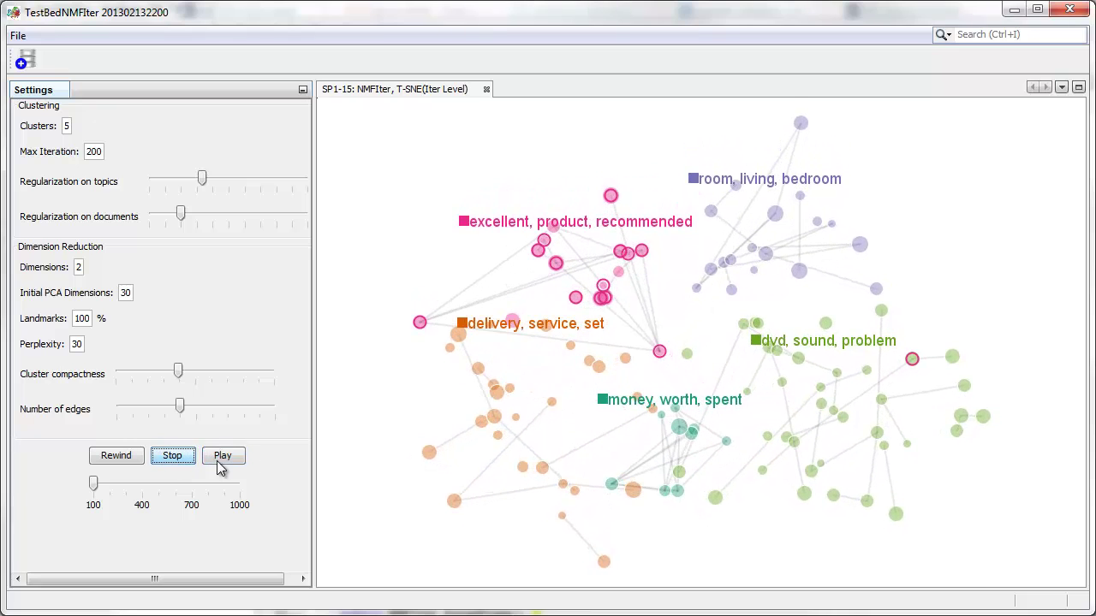
scroll(907, 377, "up", 5)
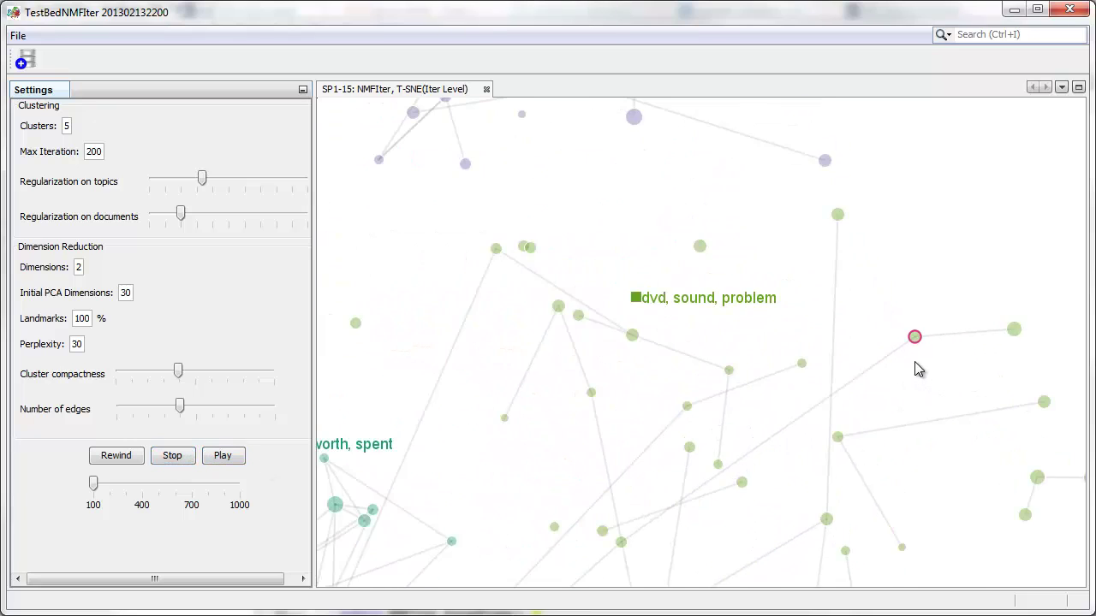
scroll(914, 362, "up", 2)
left_click_drag(954, 287, 886, 347)
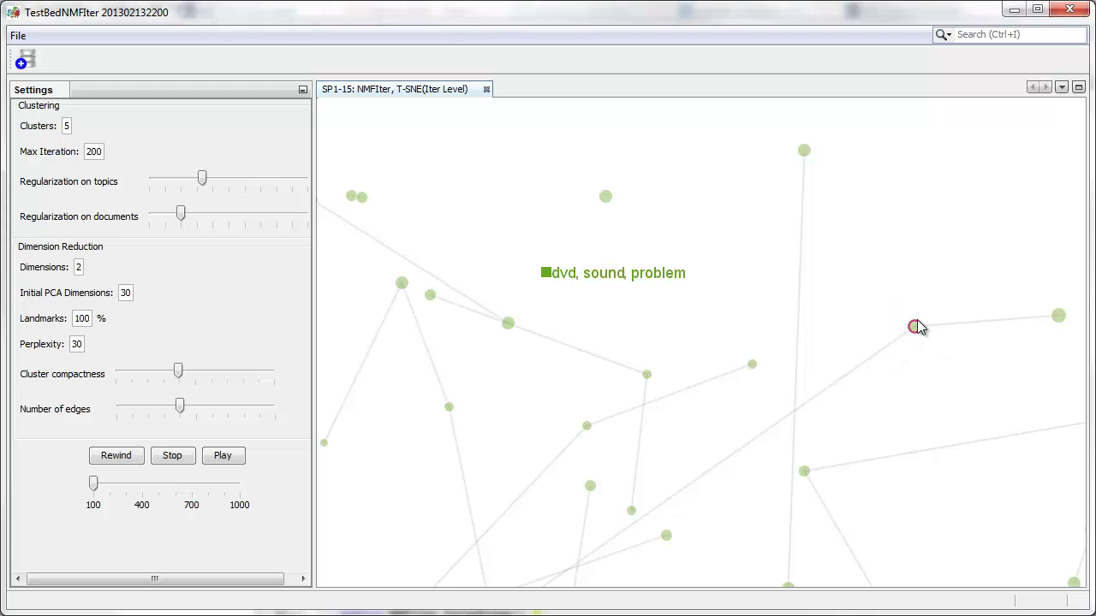
double_click(914, 327)
Create a new topic from the outlying review and rerun the iterations to SP1-20
right_click(862, 318)
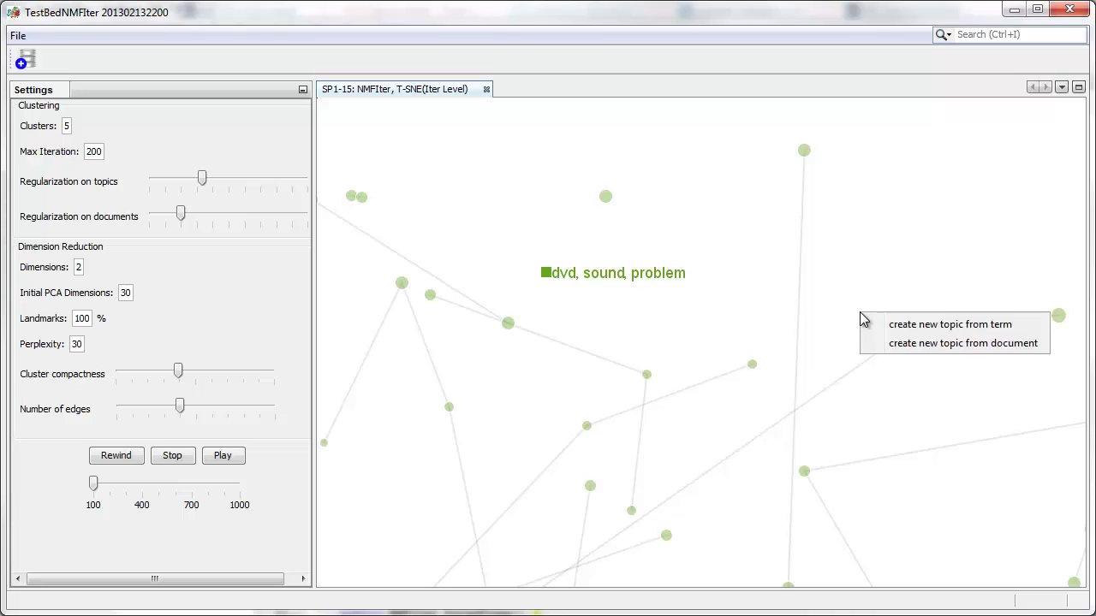
left_click(902, 346)
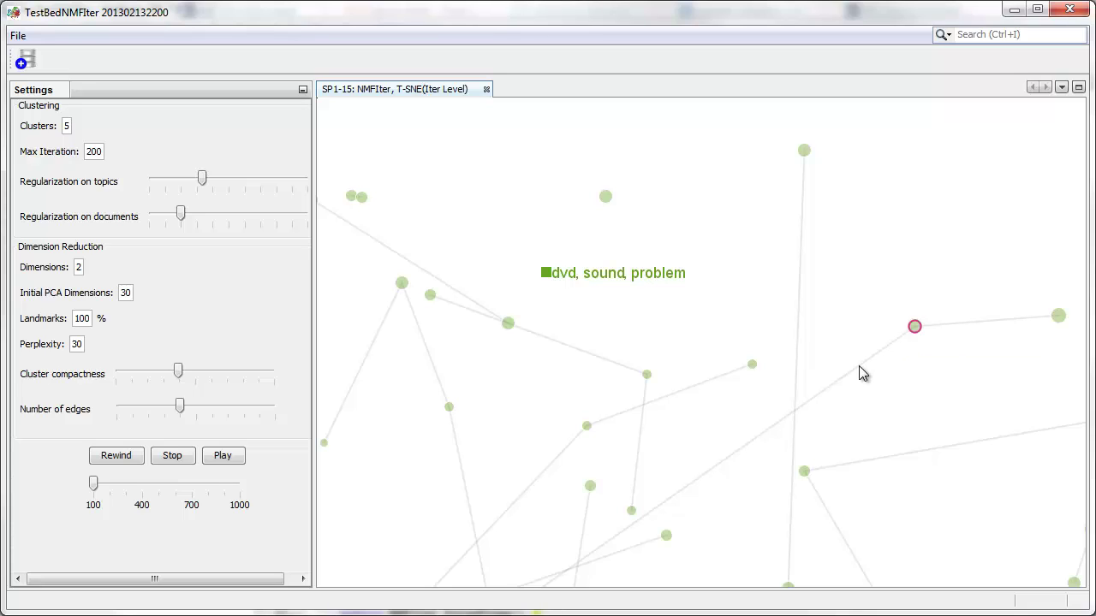
left_click(224, 459)
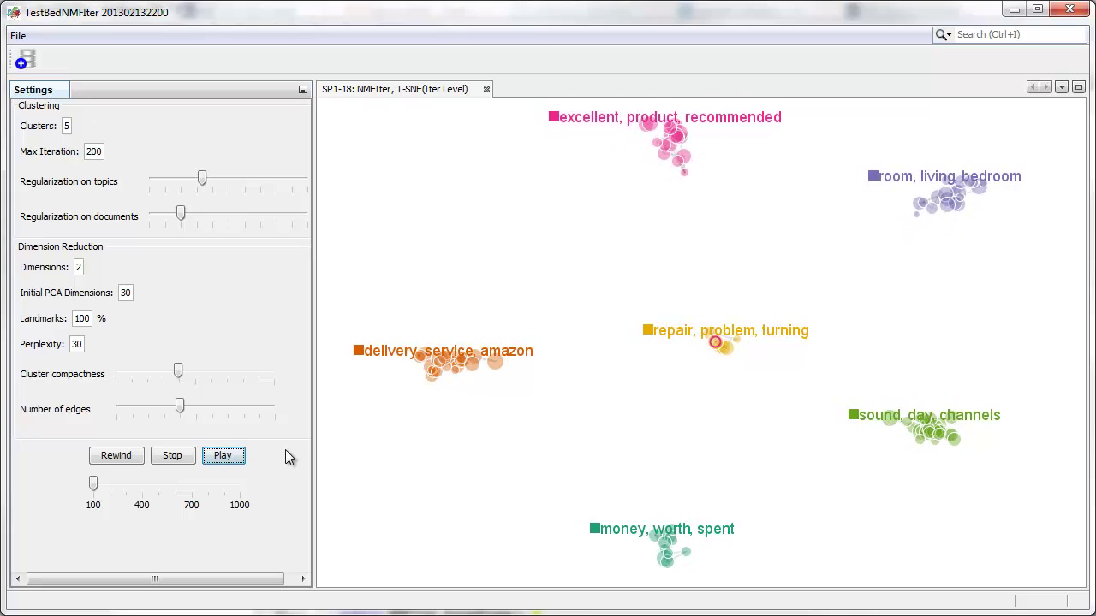
left_click(172, 455)
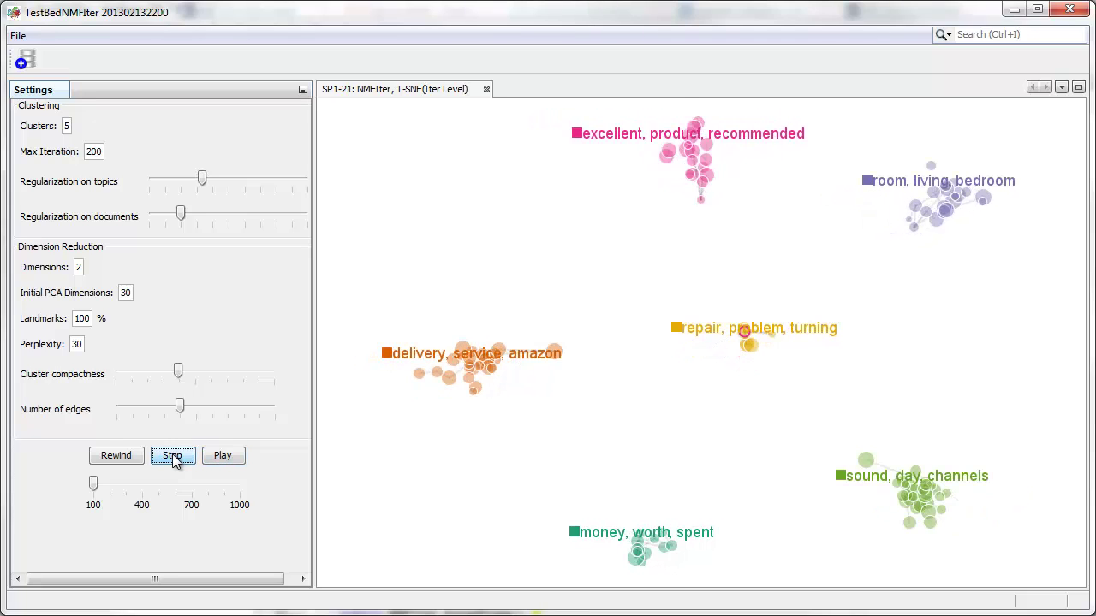
left_click(675, 331)
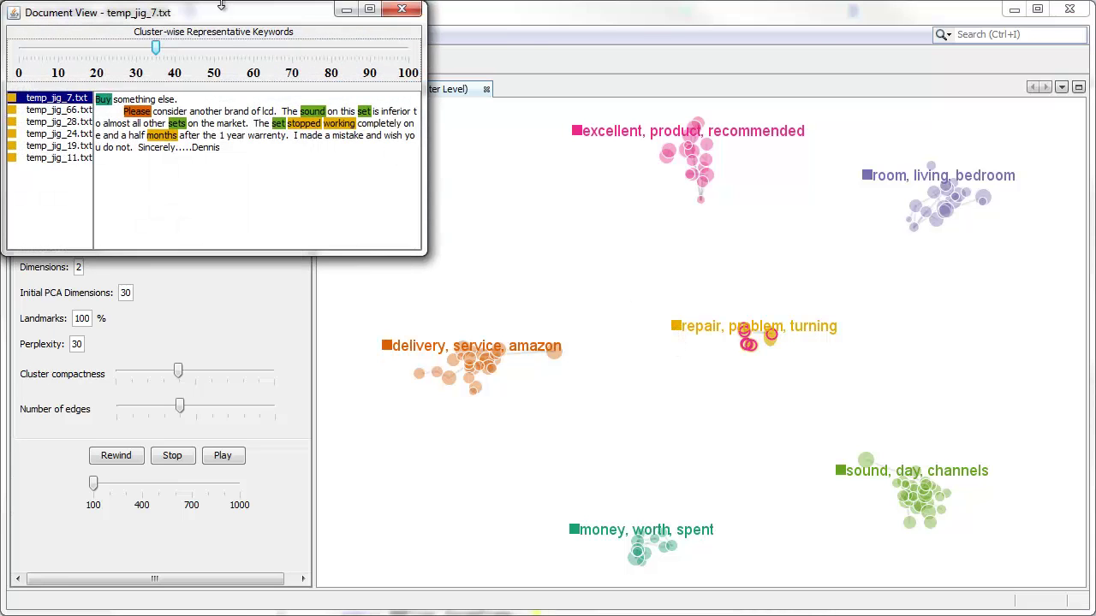
left_click_drag(219, 24, 414, 174)
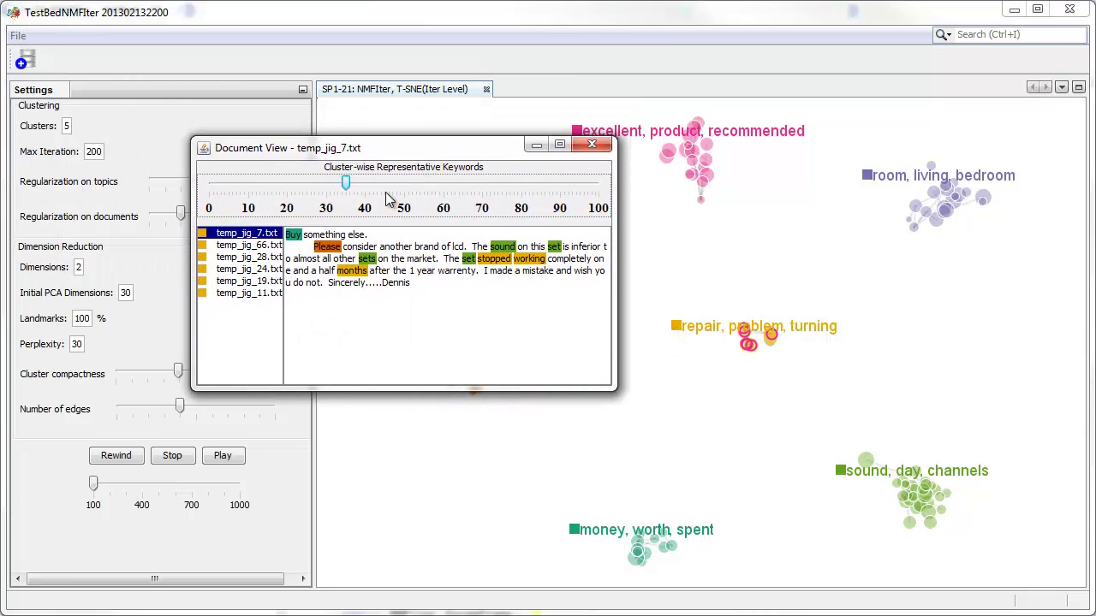
left_click(257, 257)
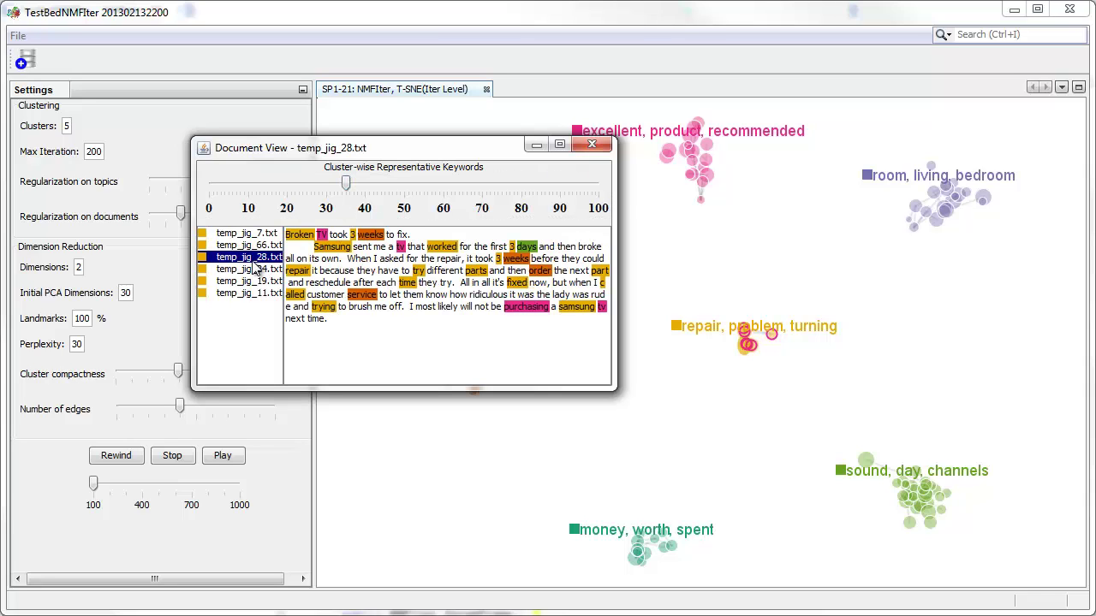
left_click(243, 270)
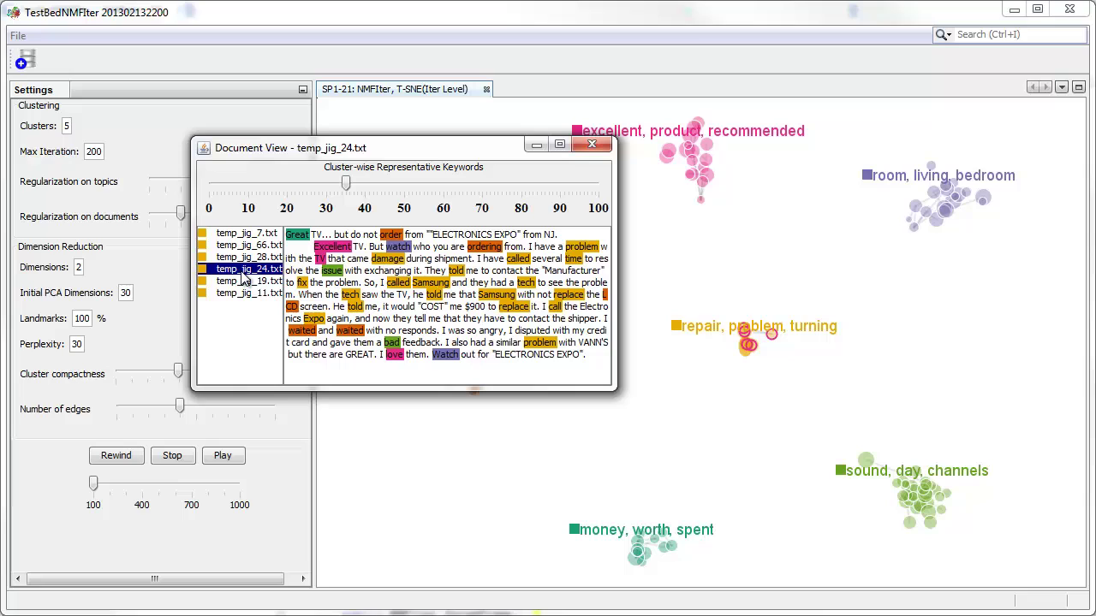
left_click(248, 294)
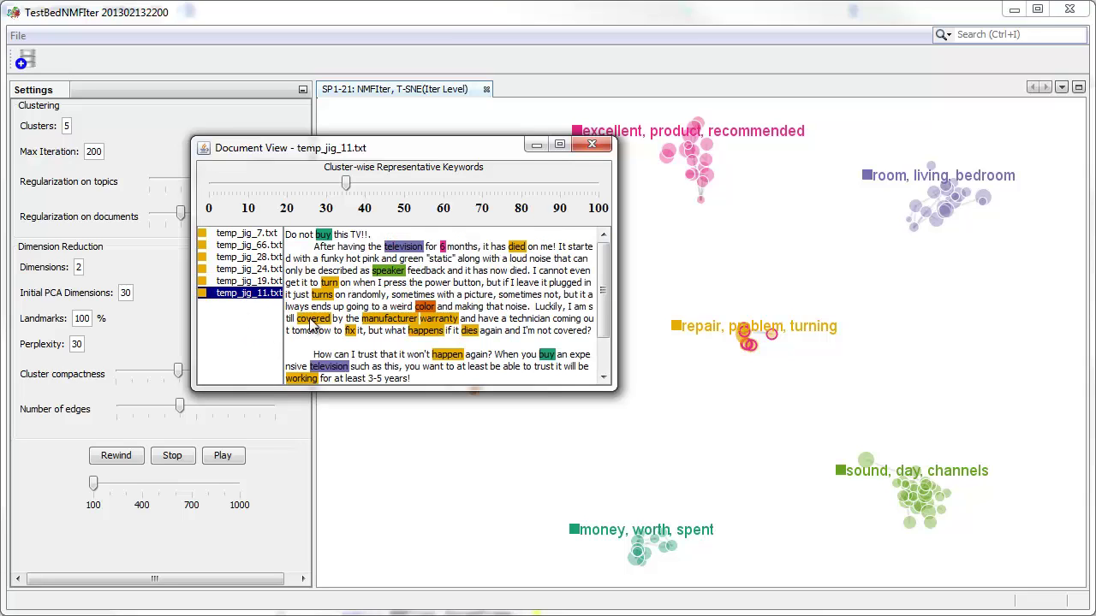
left_click(591, 144)
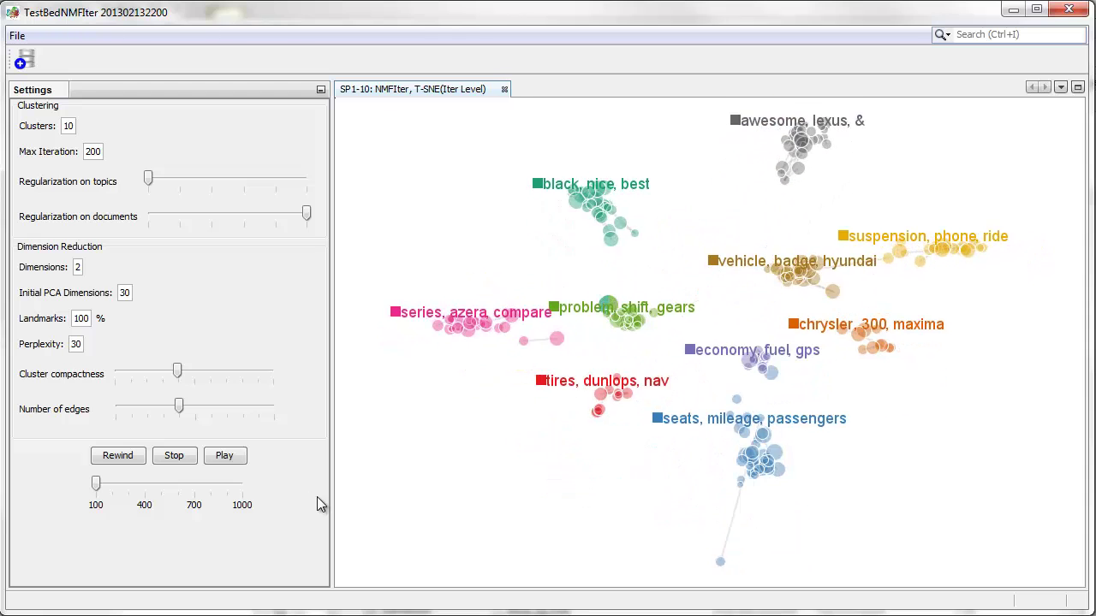
Stop the car-review iterations at SP1-11 and pick the keyword suspension
left_click(175, 457)
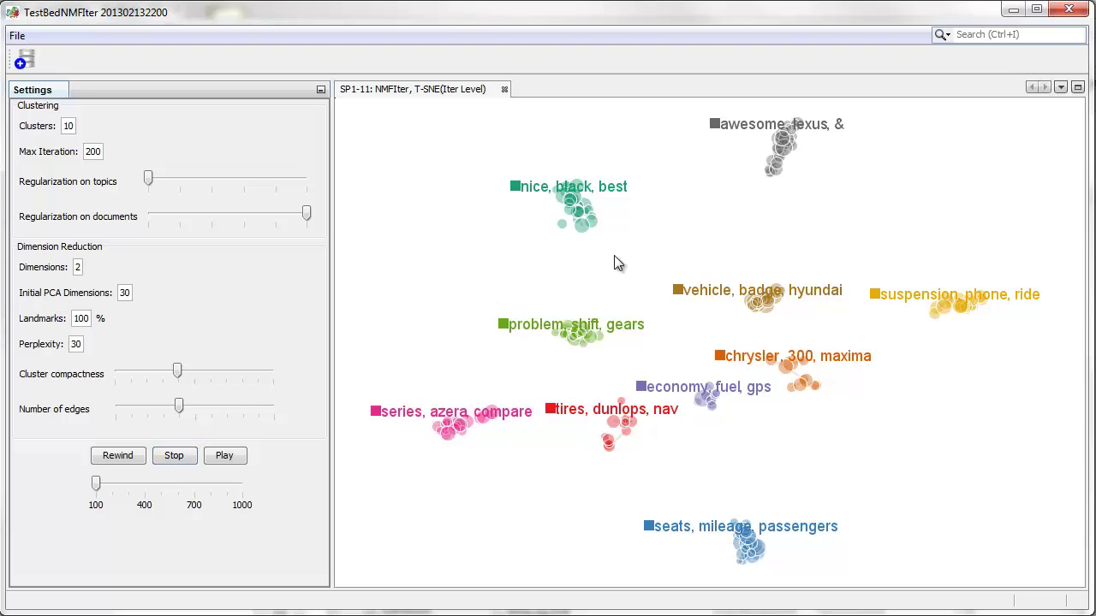
left_click(915, 296)
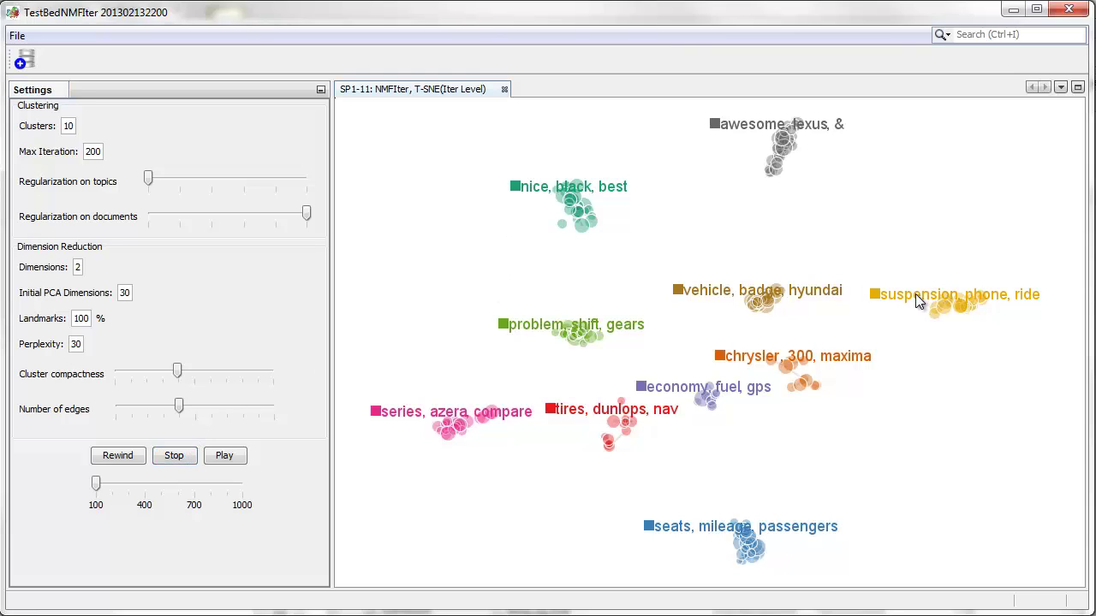
Create a new topic from the terms suspension and problem, then resume iterations to SP1-17
right_click(535, 323)
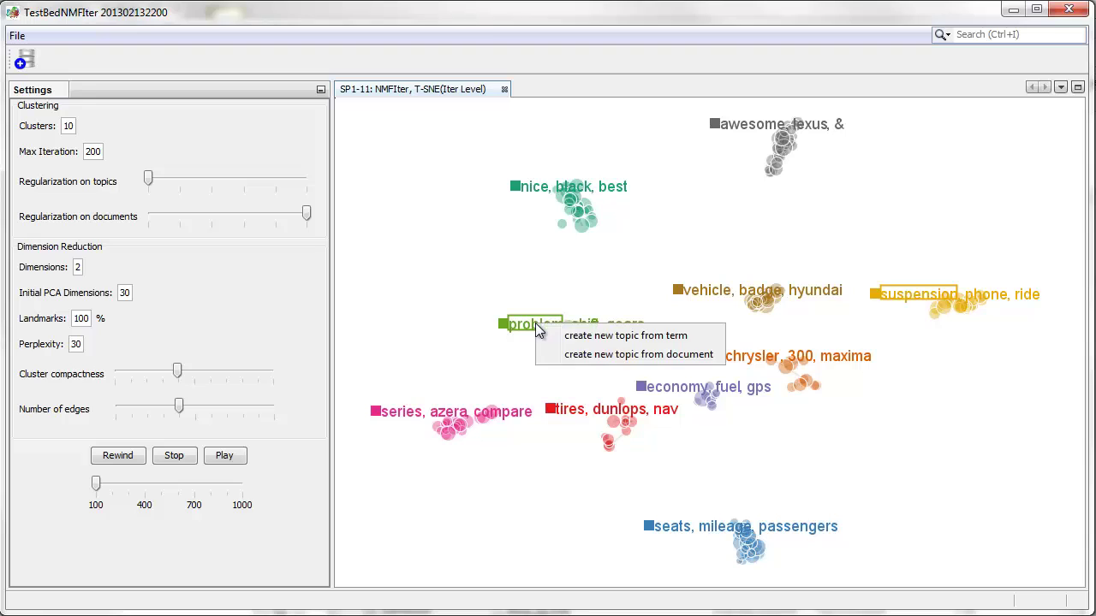
left_click(604, 336)
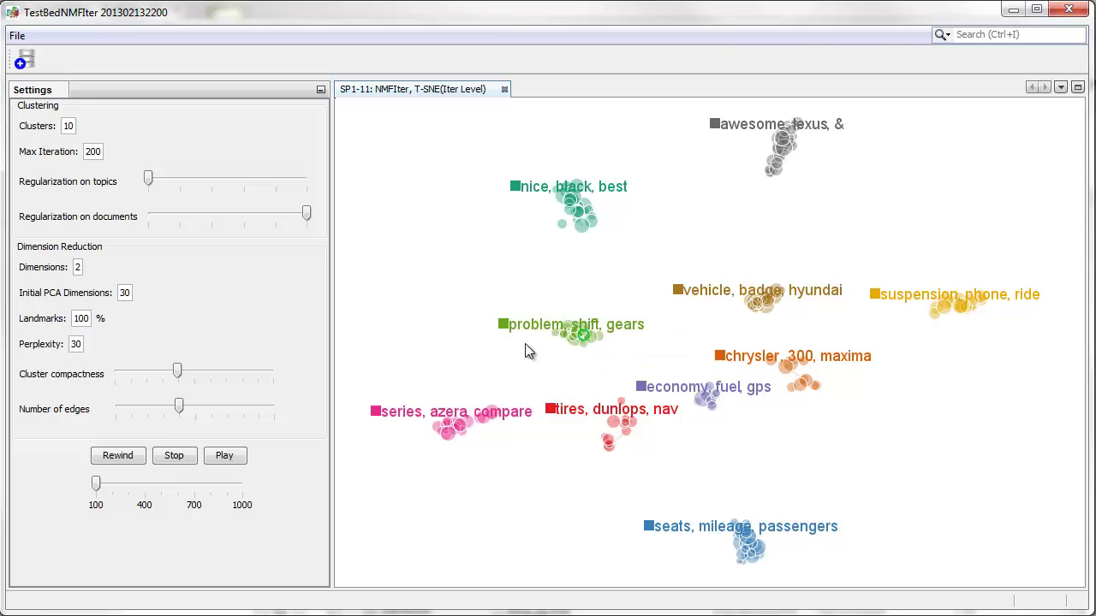
left_click(220, 456)
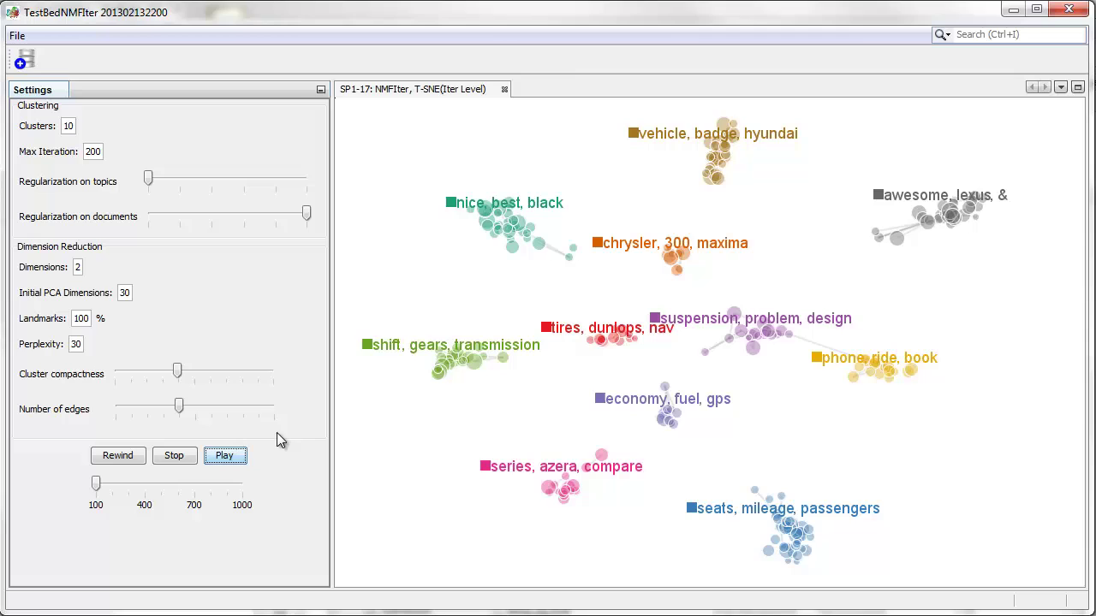
left_click(178, 458)
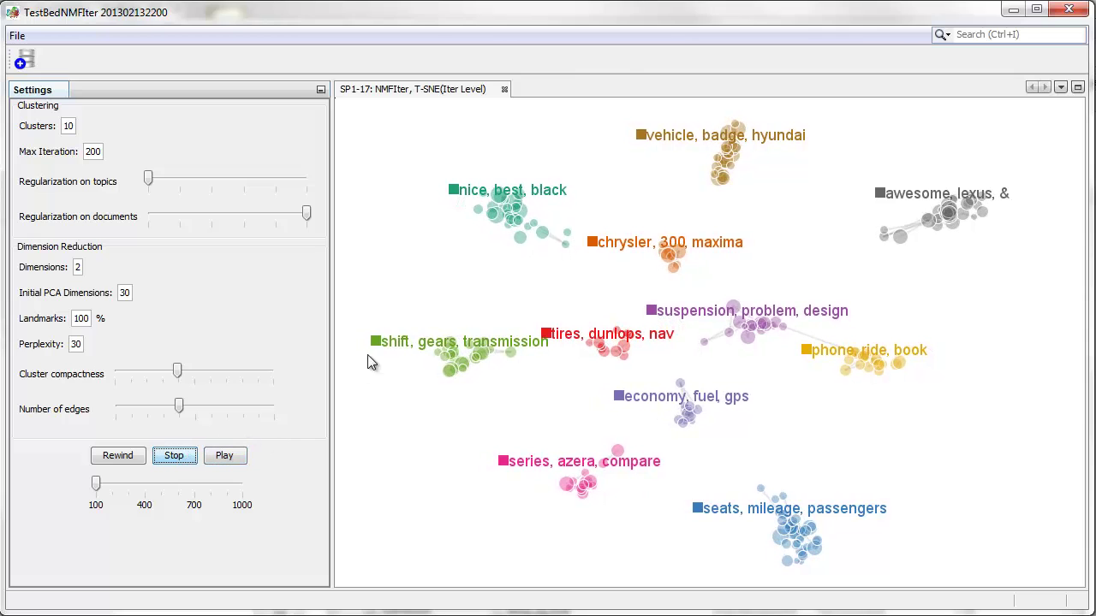
left_click(650, 314)
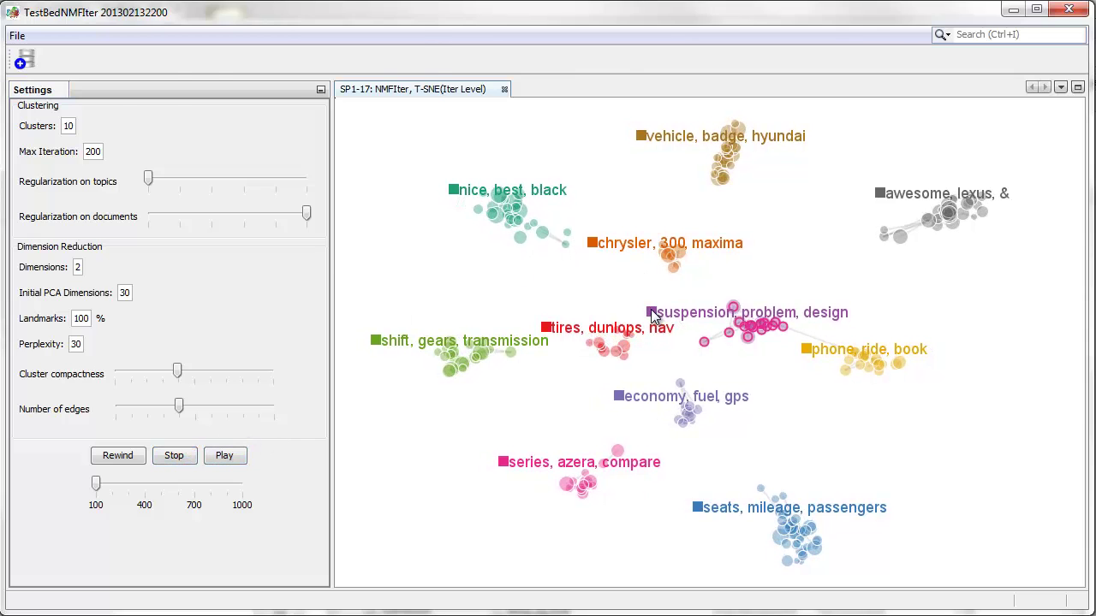
left_click(764, 332)
left_click_drag(244, 19, 380, 72)
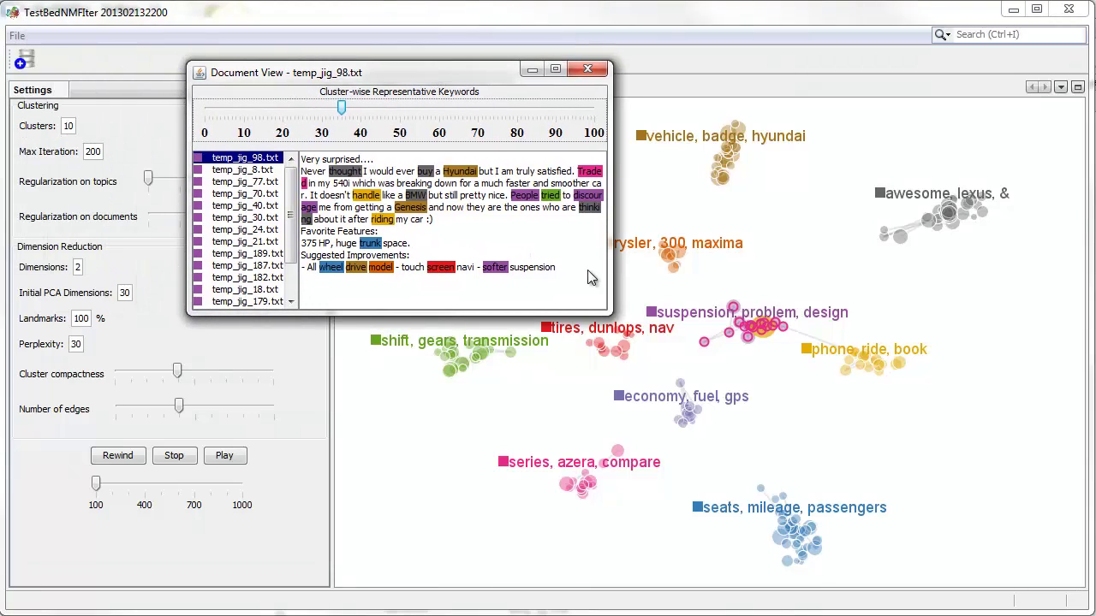
left_click_drag(603, 309, 682, 466)
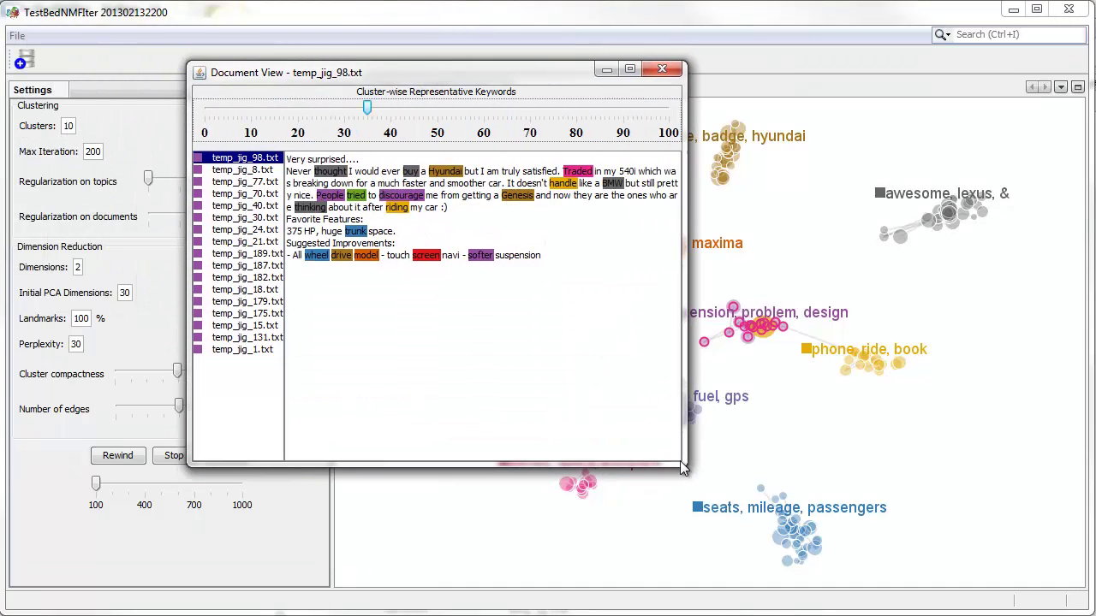
left_click(268, 231)
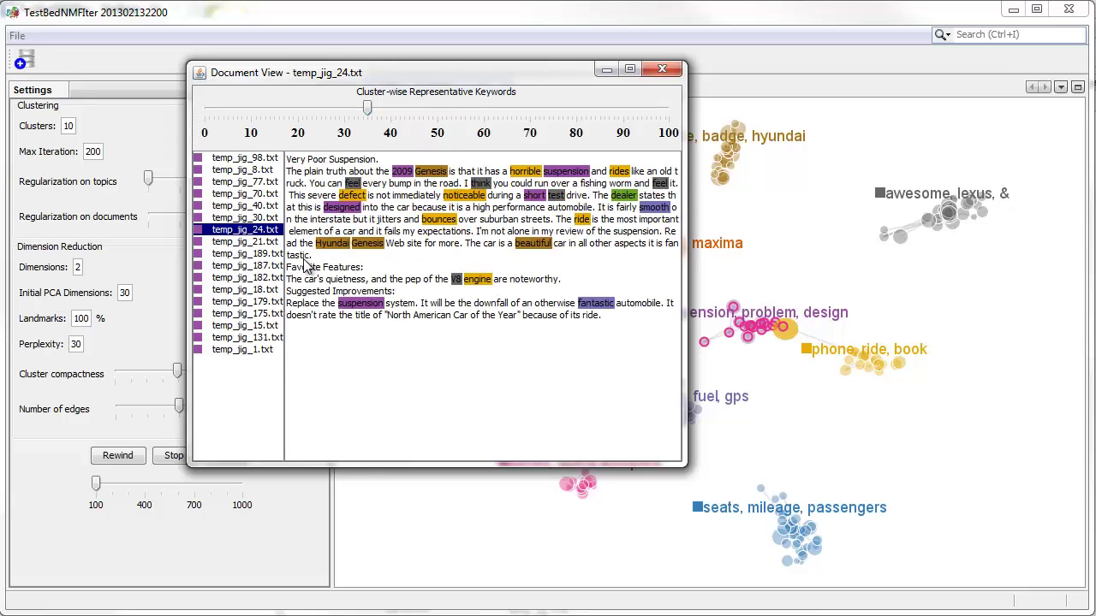
left_click(269, 290)
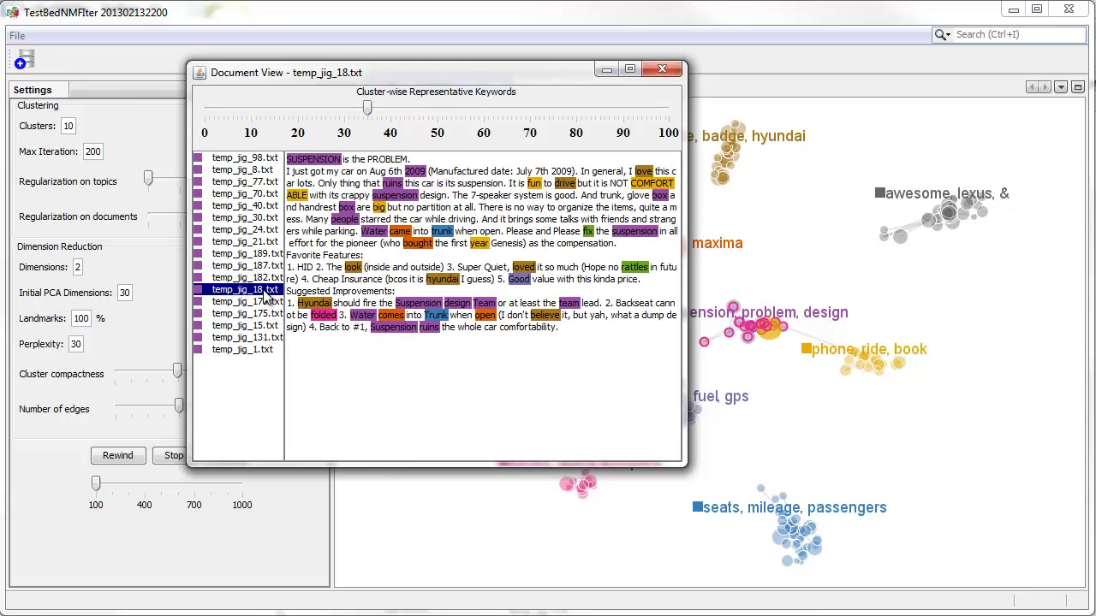
left_click(661, 70)
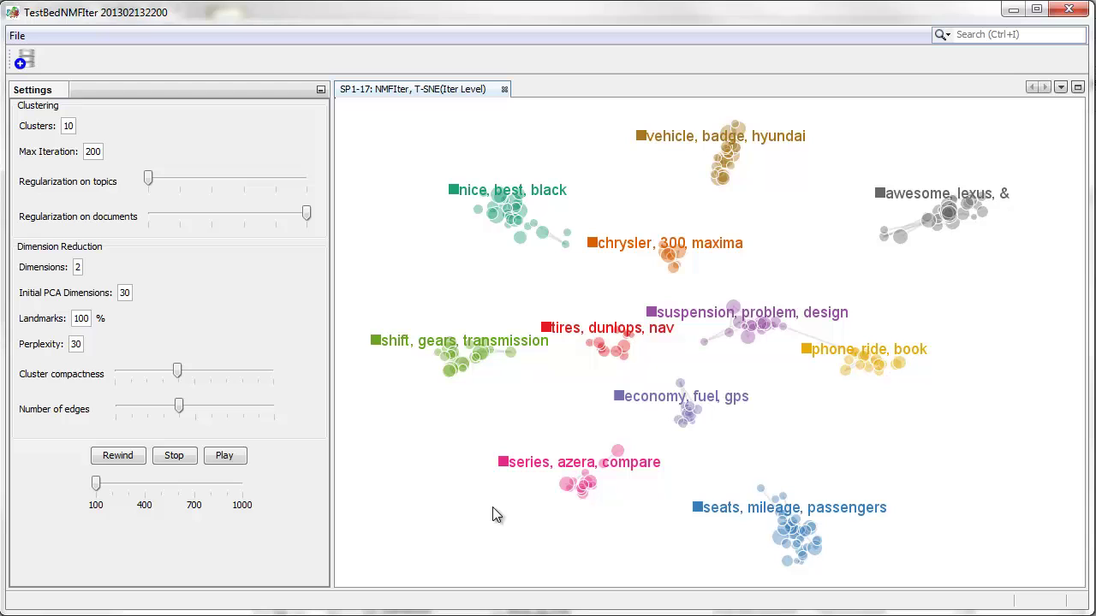
Open the seats, mileage, passengers topic's keyword list and remove seats and passengers from the first half
left_click(698, 514)
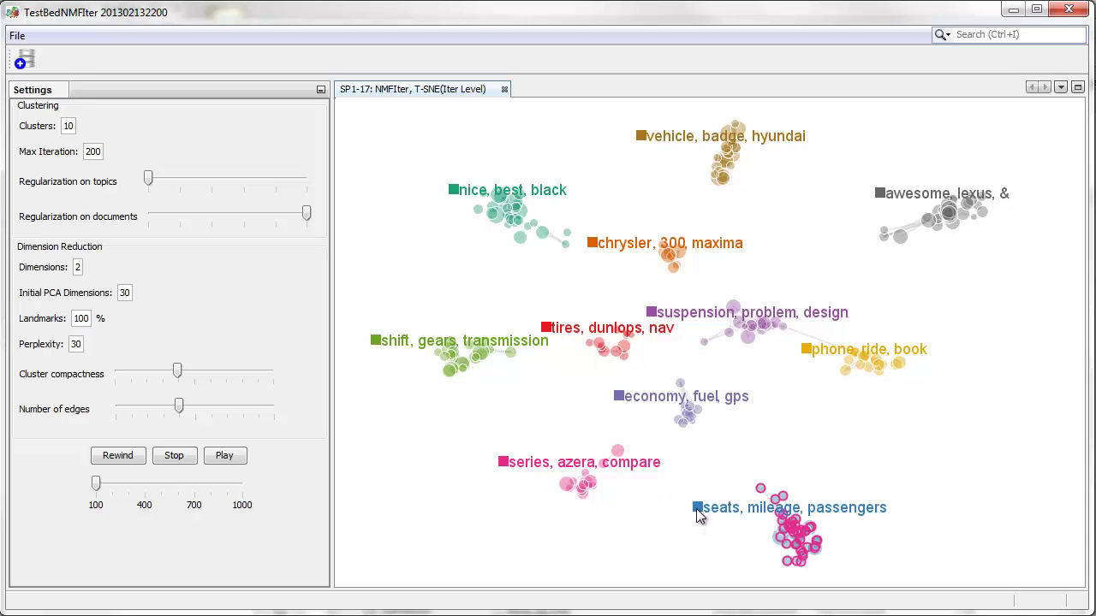
double_click(698, 514)
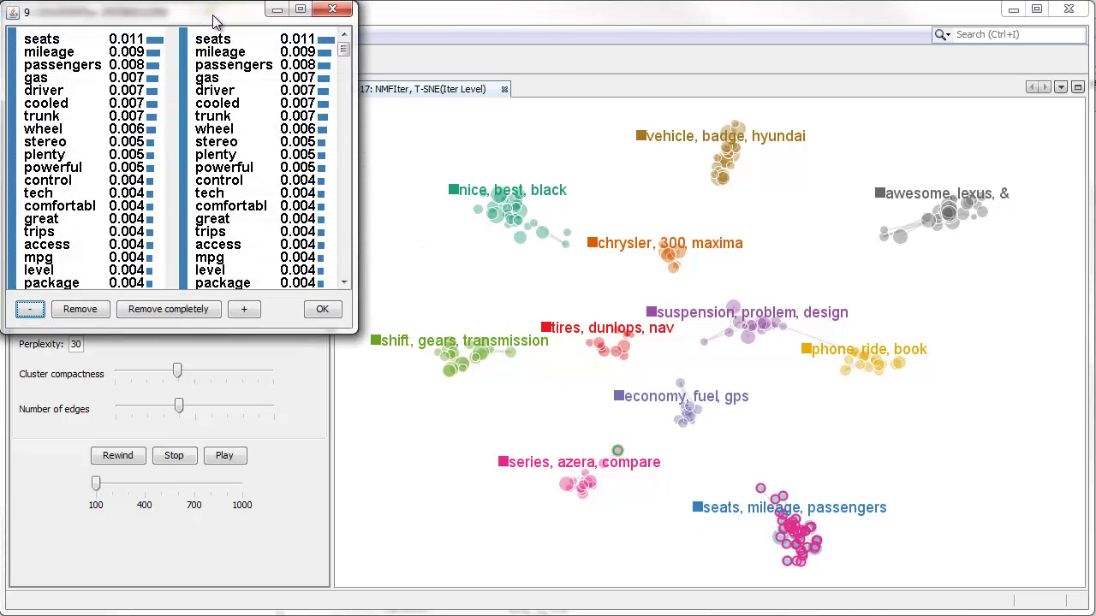
left_click_drag(227, 17, 455, 128)
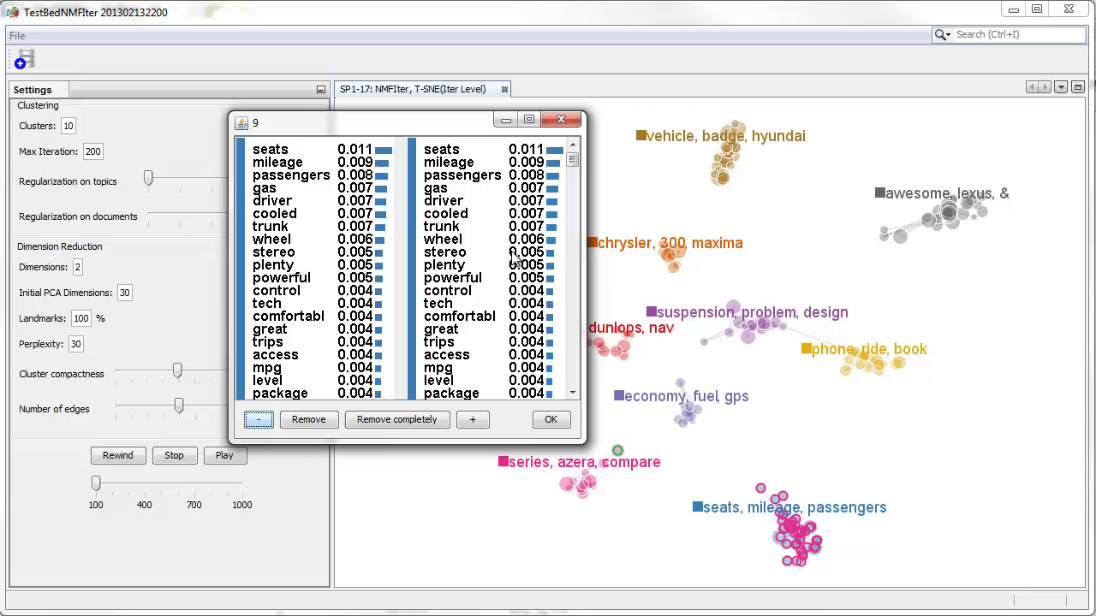
left_click(313, 151)
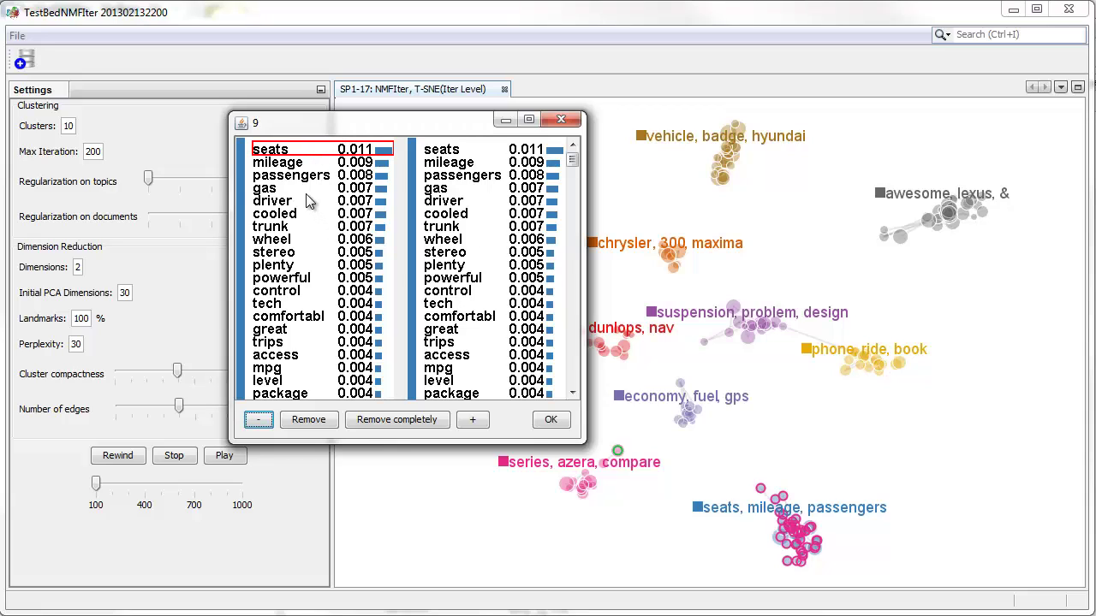
left_click(310, 421)
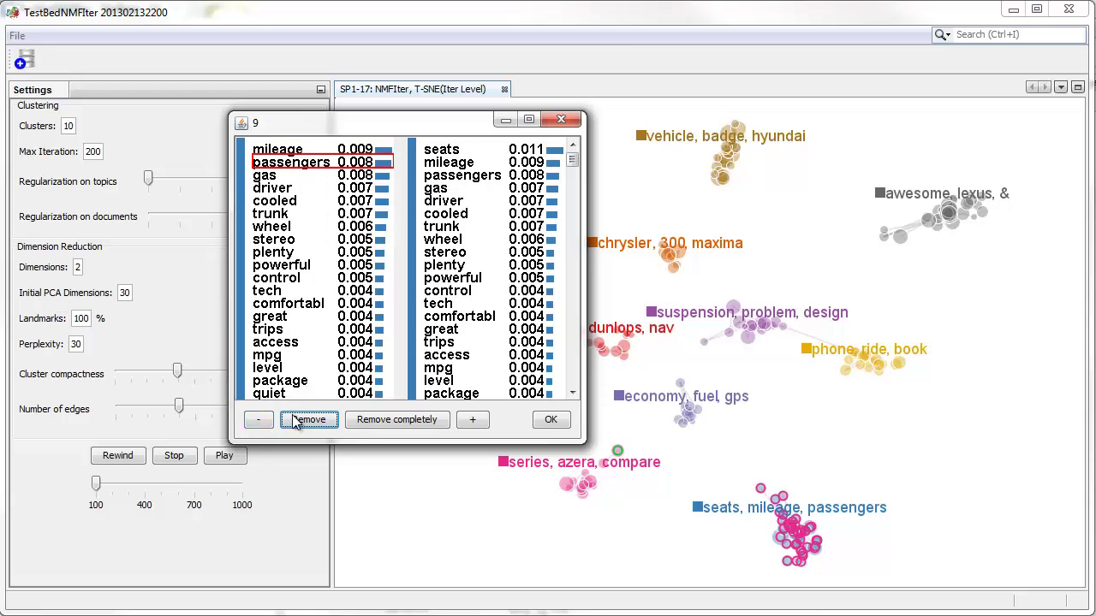
left_click(300, 422)
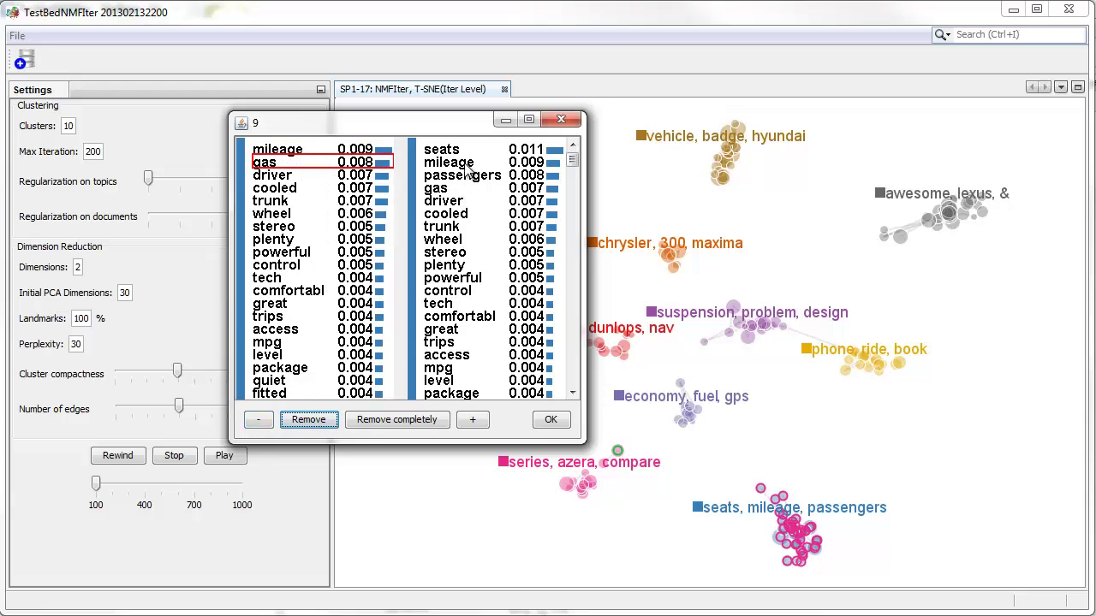
Remove mileage and gas from the second half, apply the split, and resume the layout
left_click(465, 167)
left_click(316, 422)
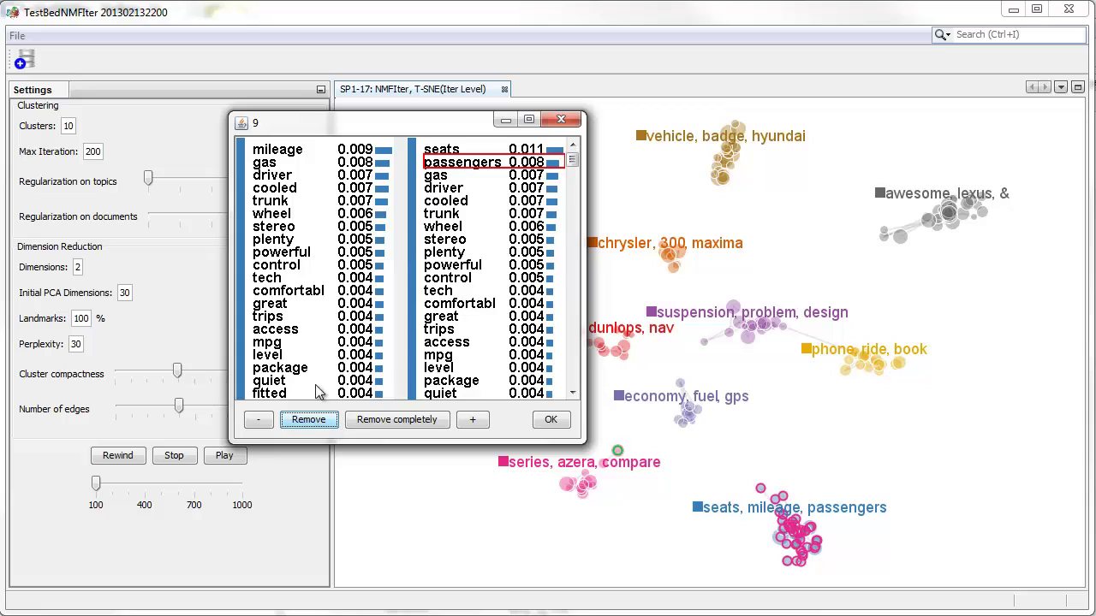
left_click(432, 175)
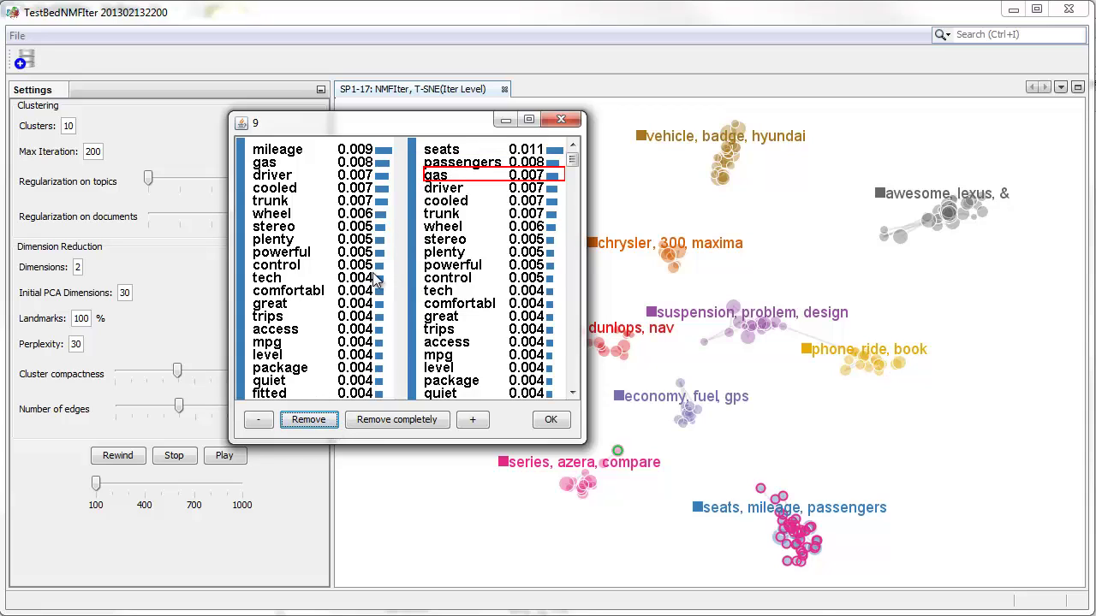
left_click(315, 422)
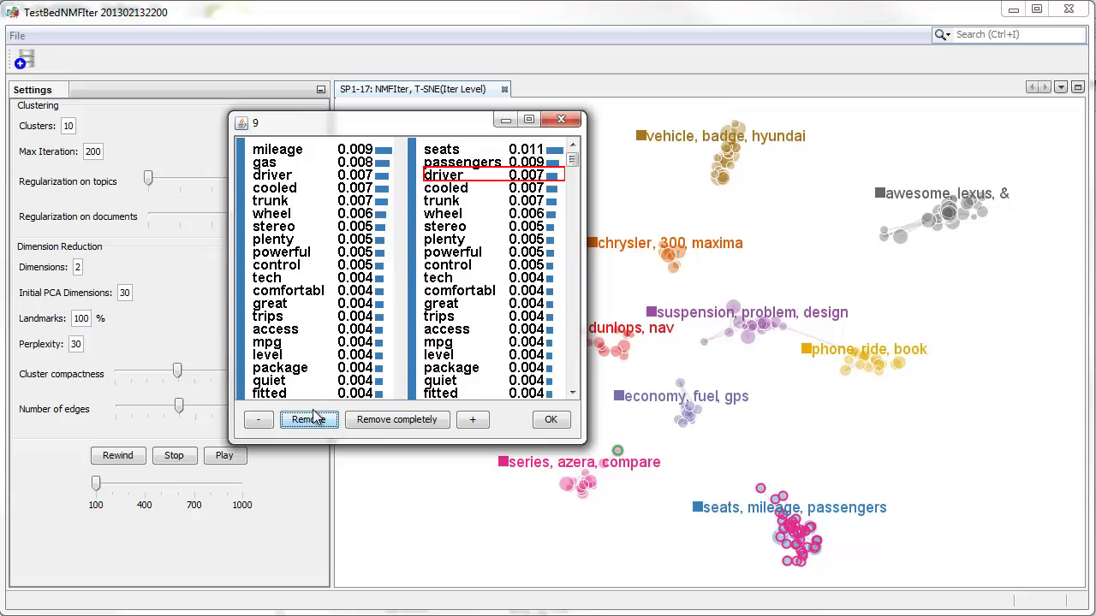
left_click(552, 419)
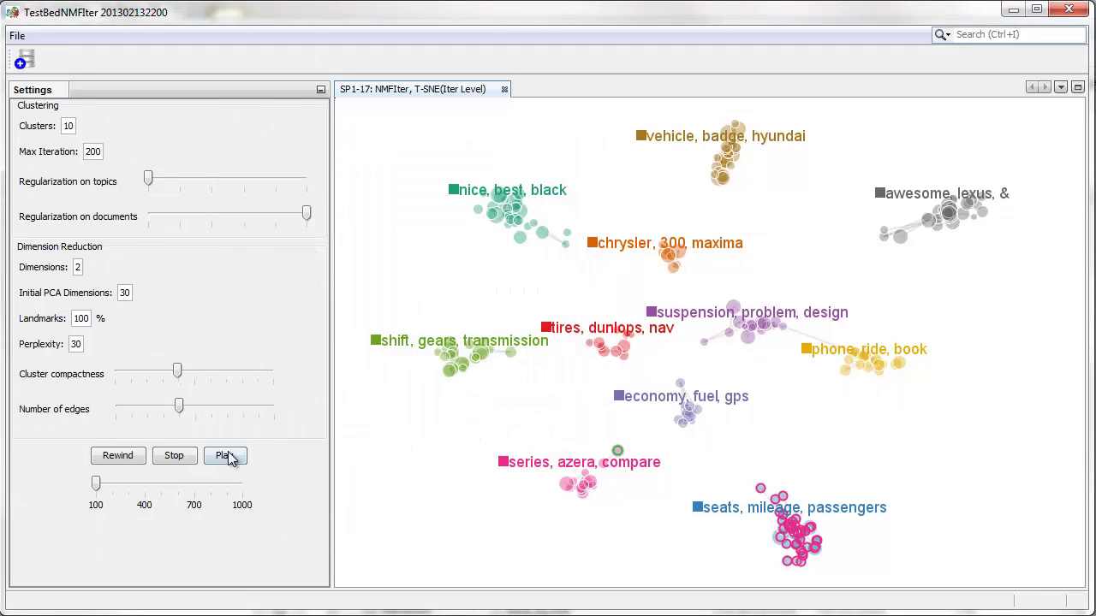
left_click(224, 456)
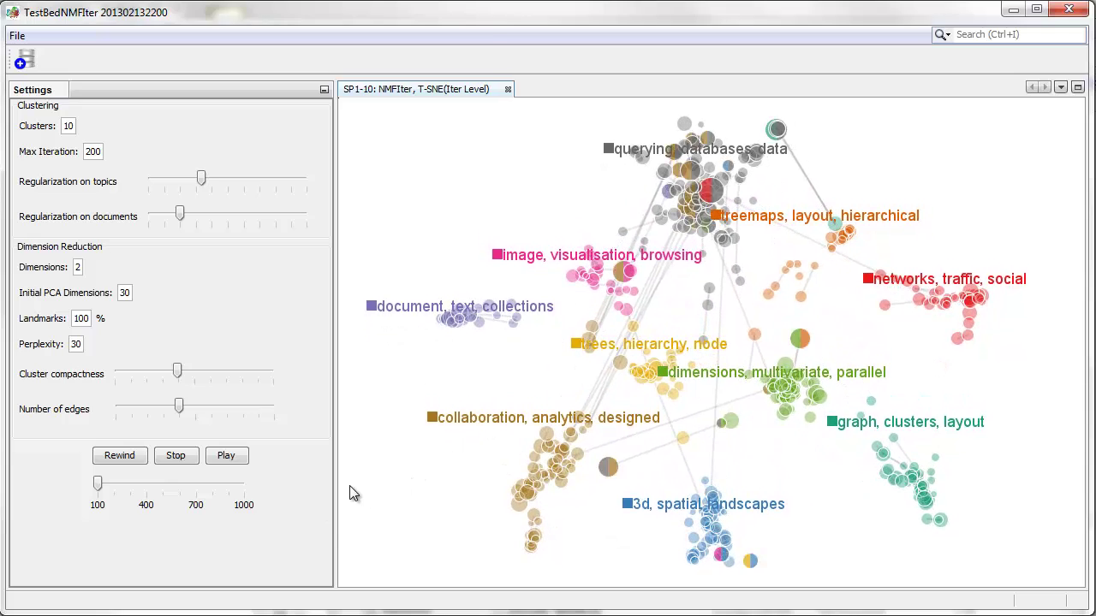
Merge the treemaps, layout, hierarchical topic into trees, hierarchy, node and rerun the layout
left_click(176, 457)
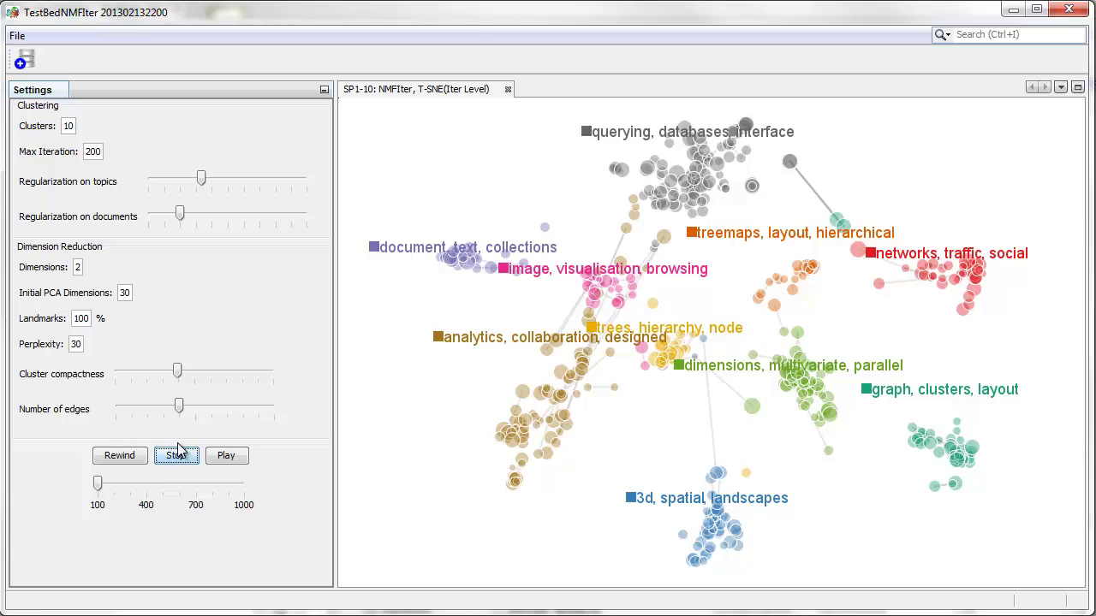
left_click(177, 454)
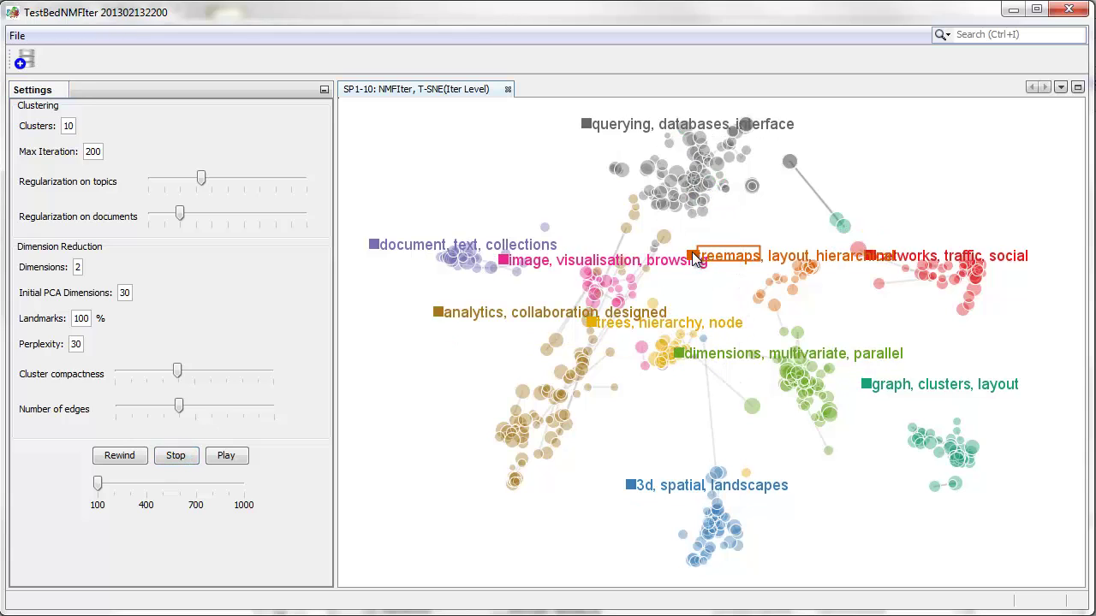
scroll(695, 261, "up", 3)
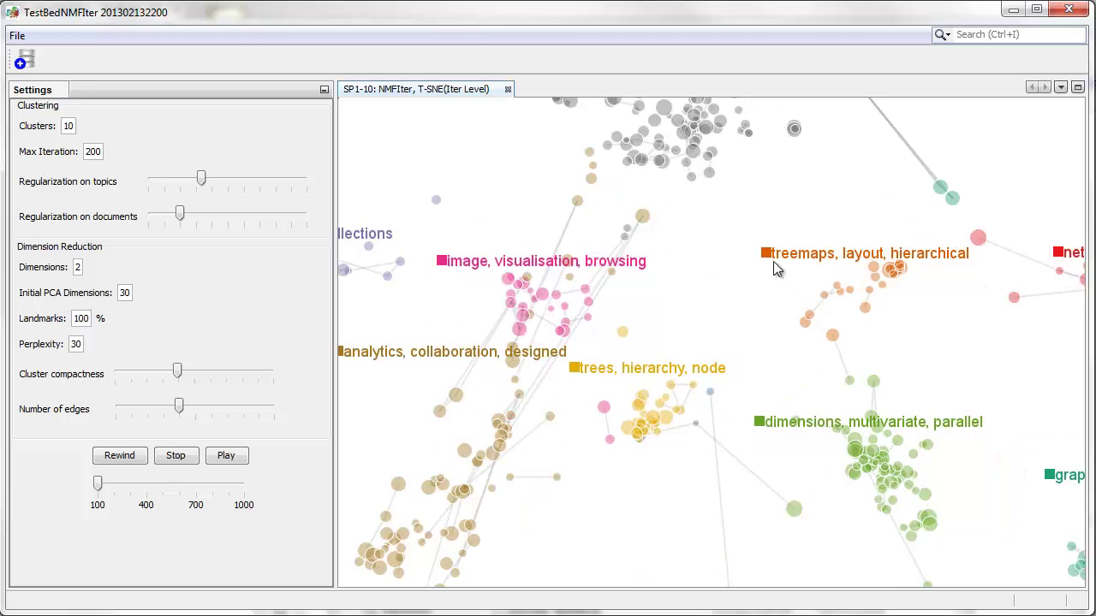
left_click(768, 256)
left_click_drag(768, 257, 577, 379)
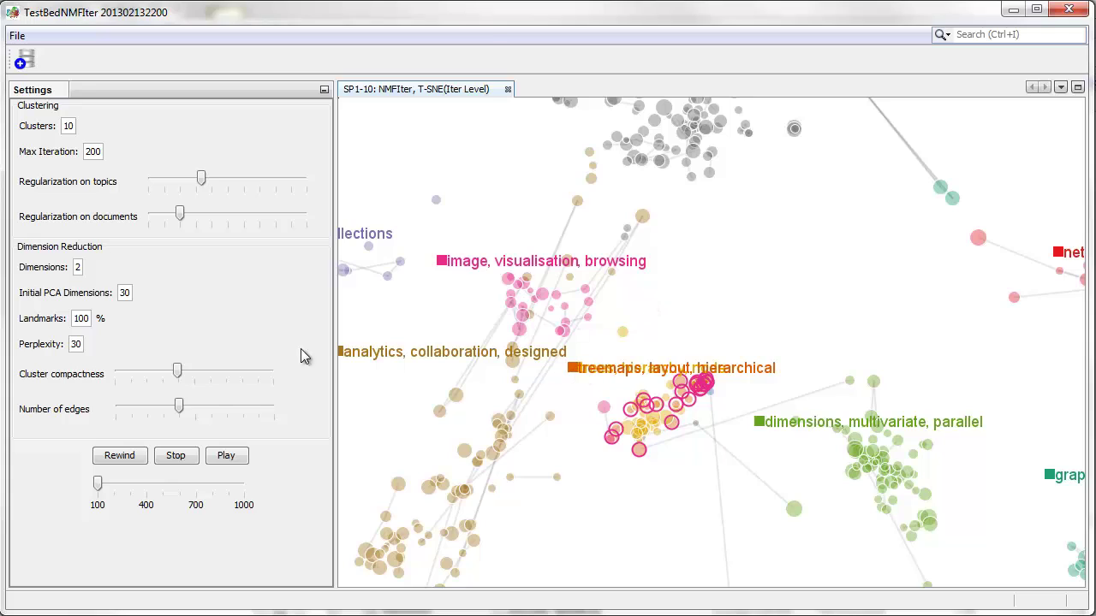
left_click(229, 457)
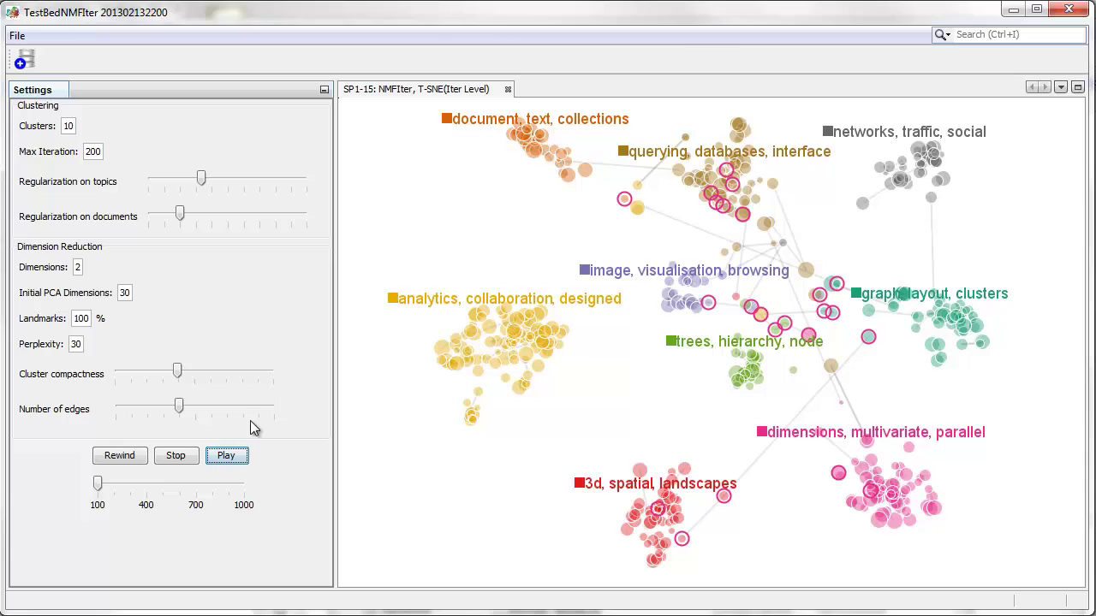
Stop the animation and open the term weights of the dimensions, multivariate, parallel topic
left_click(177, 455)
left_click(219, 462)
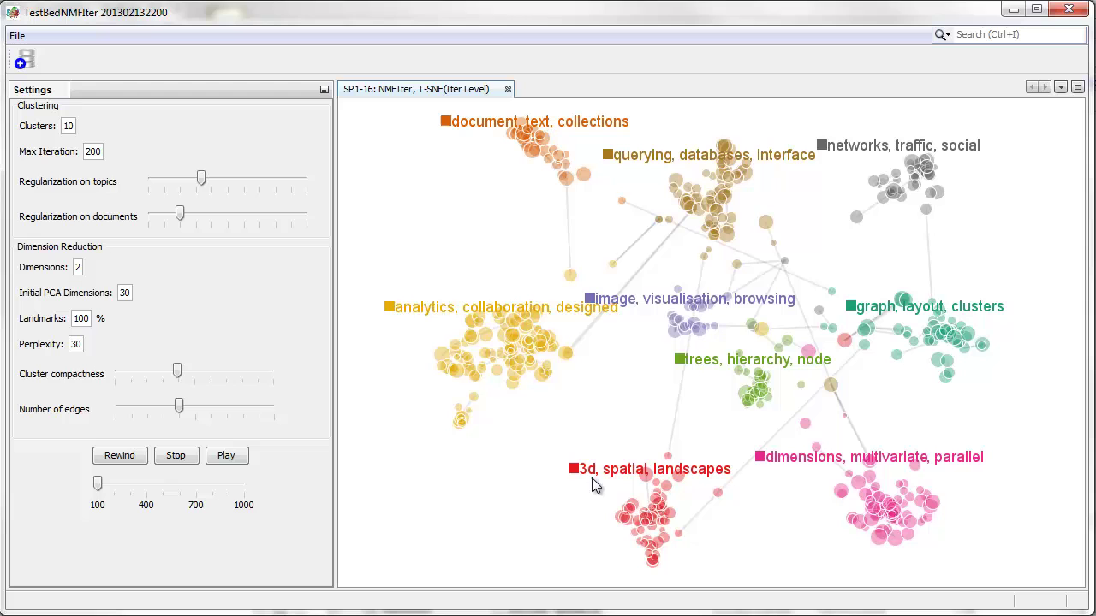
left_click(761, 465)
left_click_drag(205, 16, 574, 172)
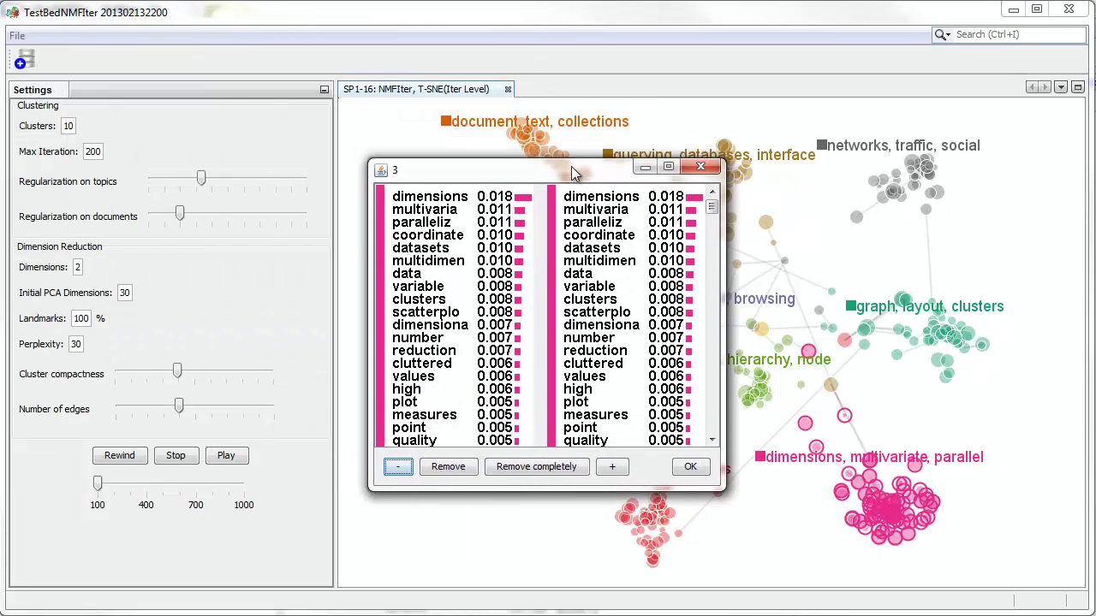
In the left half, remove clusters and raise reduction's weight four times
left_click(447, 302)
left_click(449, 467)
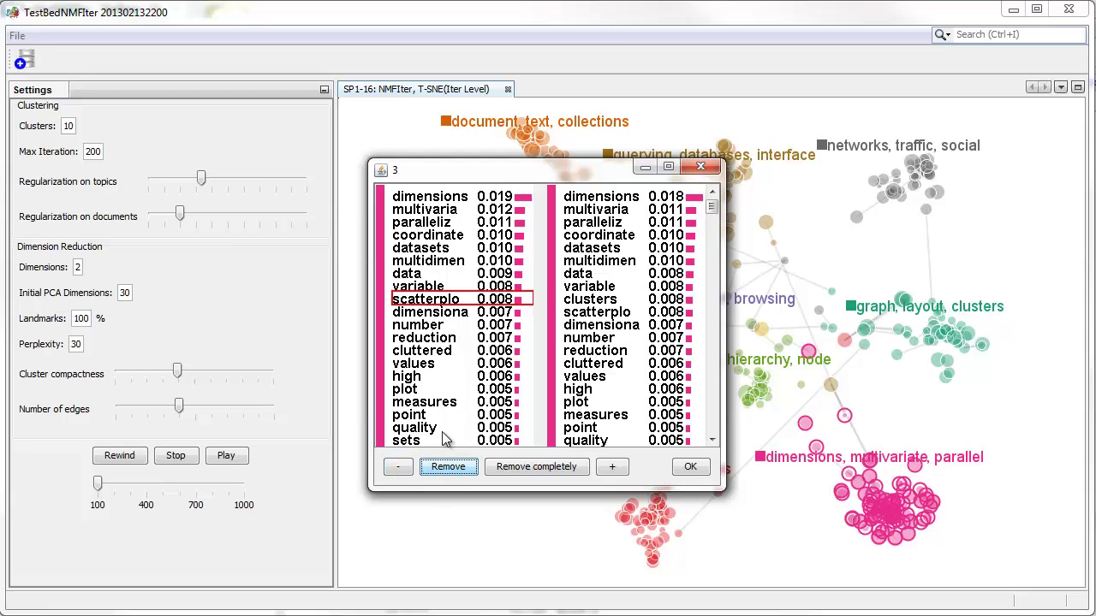
left_click(437, 337)
left_click(611, 467)
left_click(611, 467)
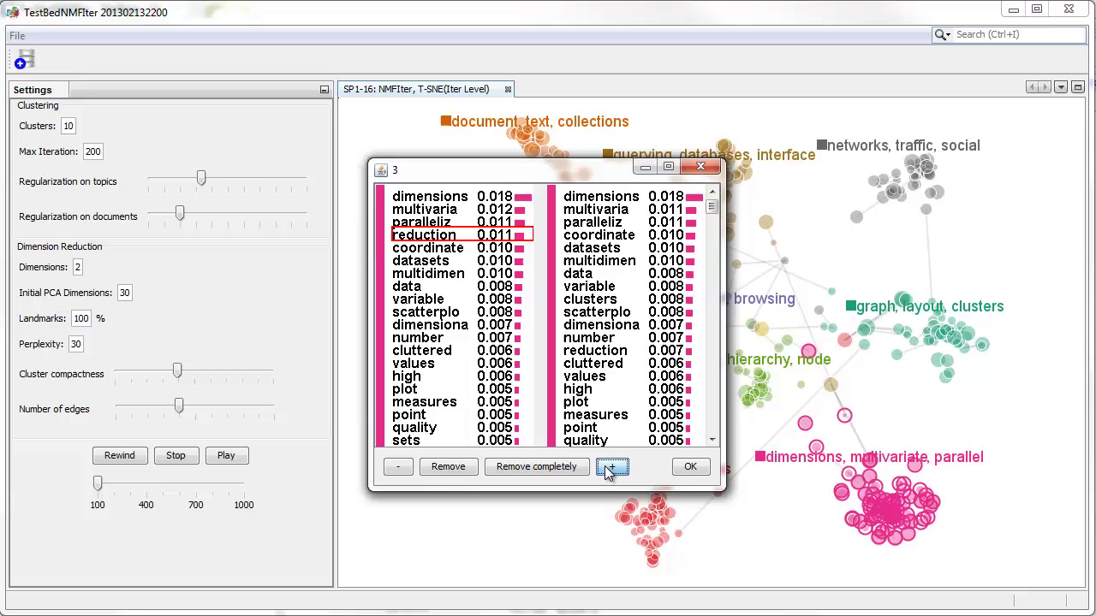
left_click(611, 466)
left_click(611, 466)
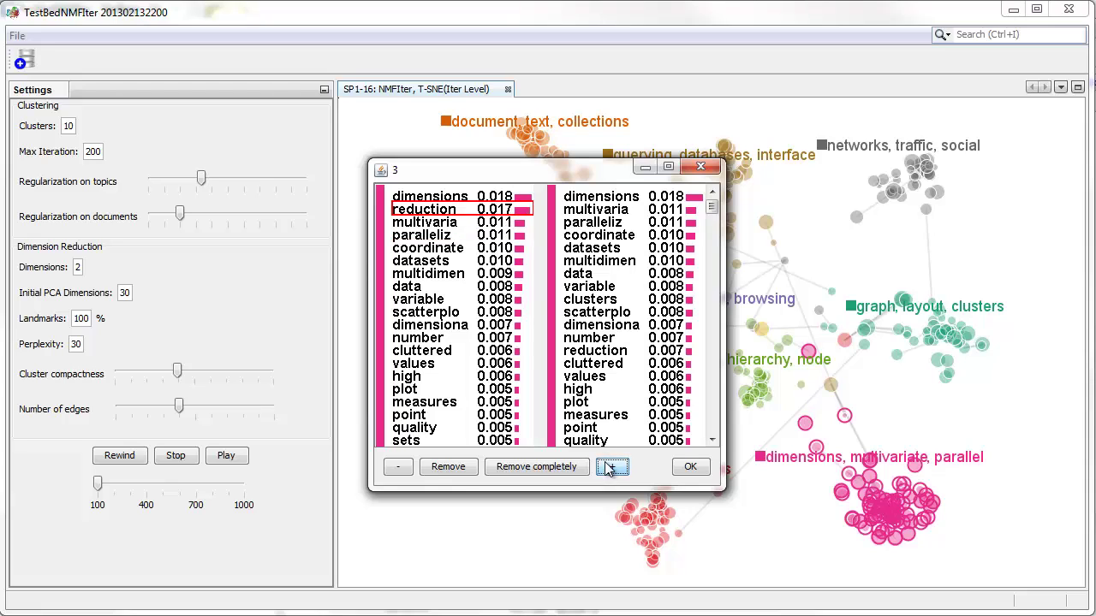
In the right half, remove dimensions and reduction, raise clusters' weight four times, and apply
left_click(613, 205)
left_click(472, 468)
left_click(605, 341)
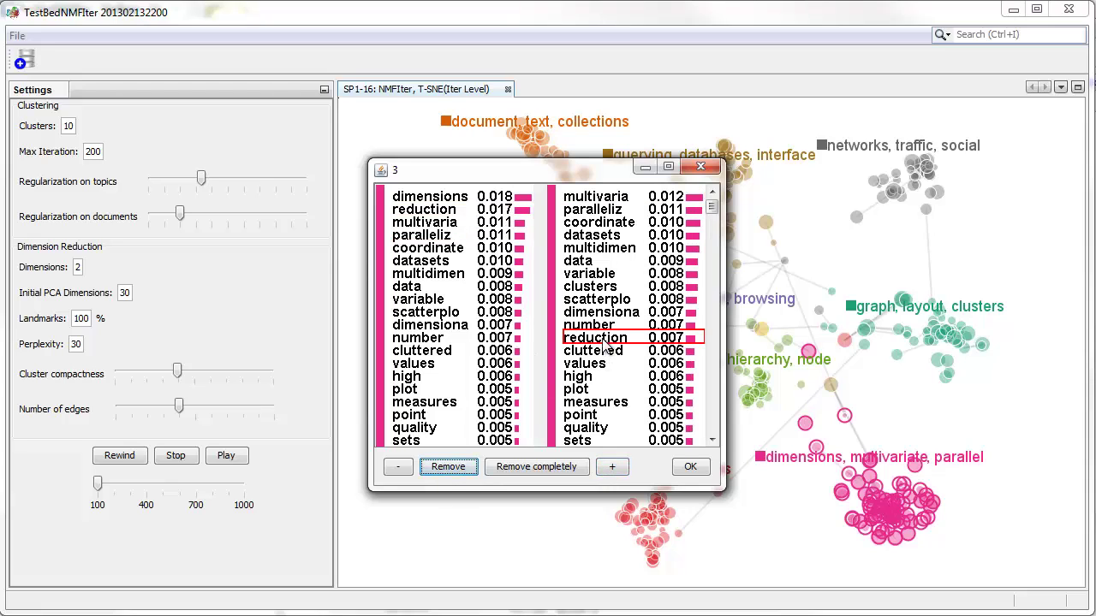
left_click(447, 470)
left_click(599, 288)
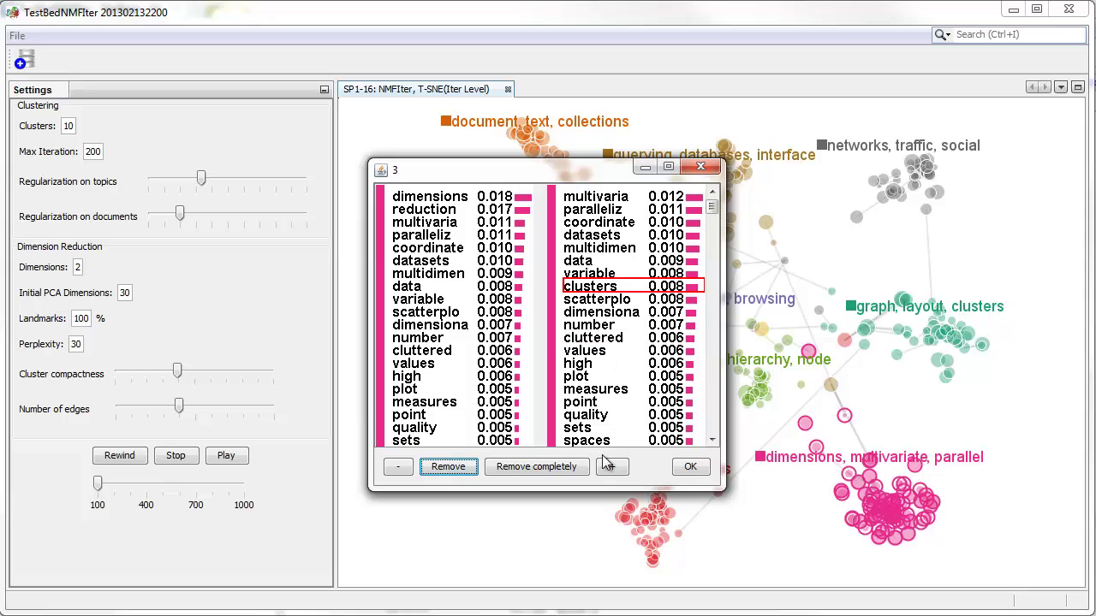
left_click(611, 467)
left_click(612, 467)
left_click(611, 466)
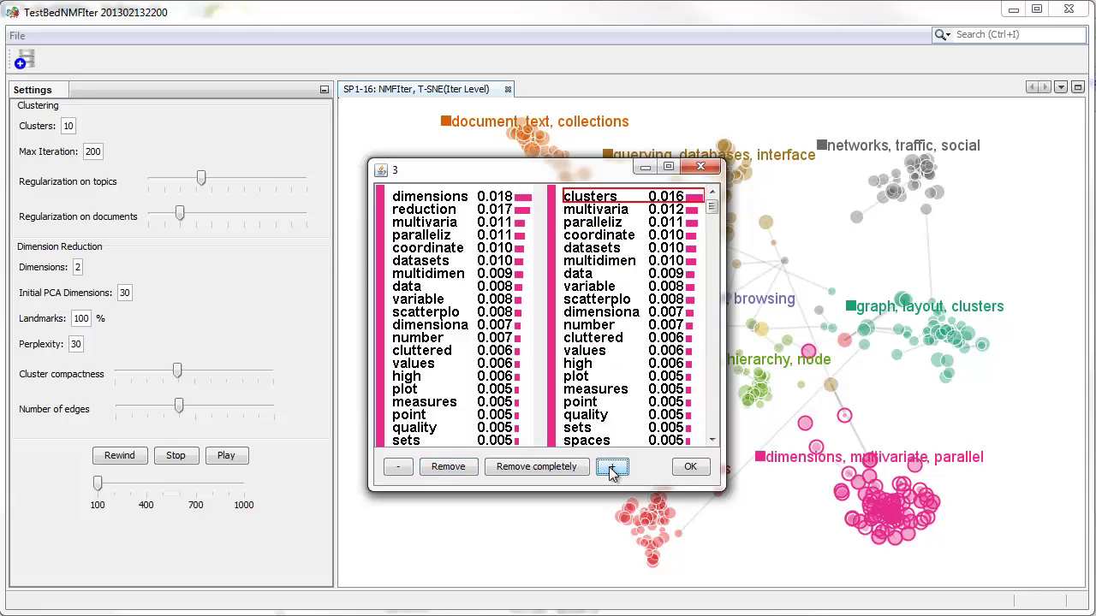
left_click(611, 467)
left_click(672, 469)
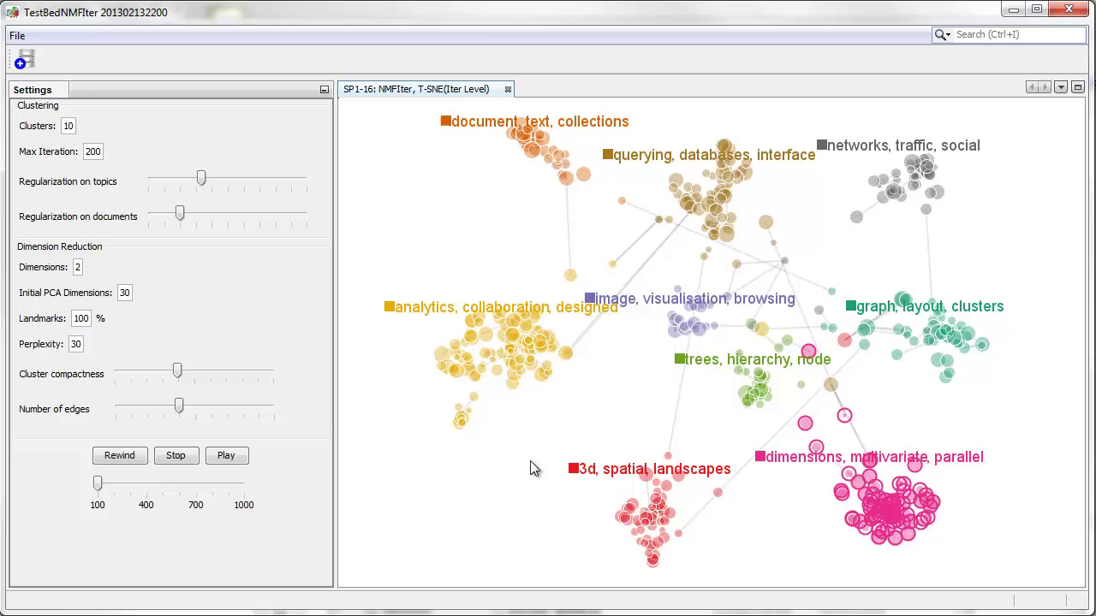
Rerun the layout and stop once clusters, multivariate, parallel separates from dimensions, reduction, multivariate
left_click(228, 456)
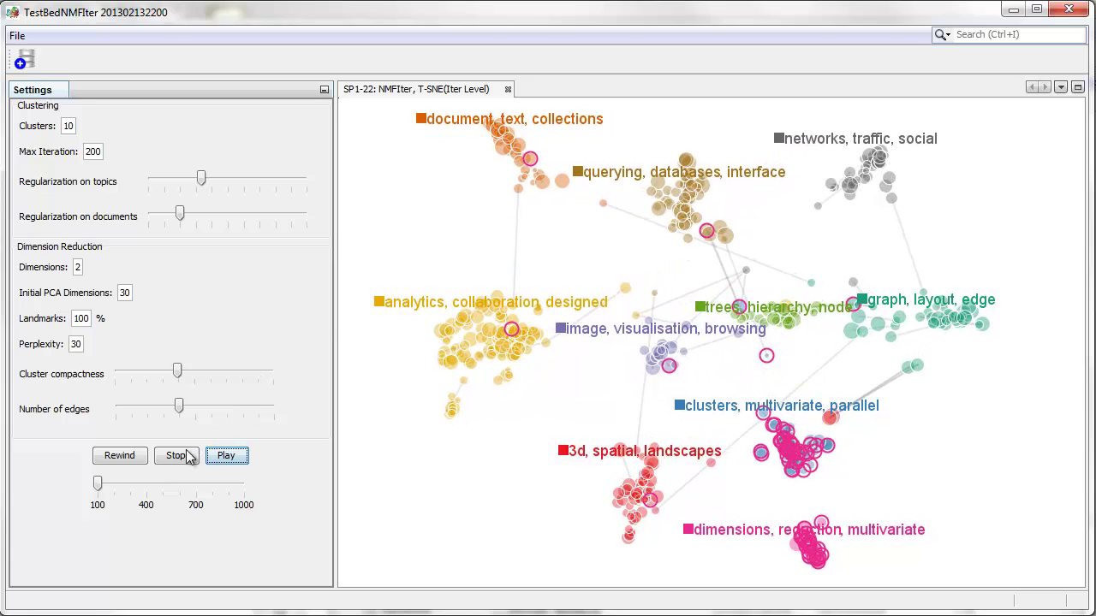
left_click(180, 456)
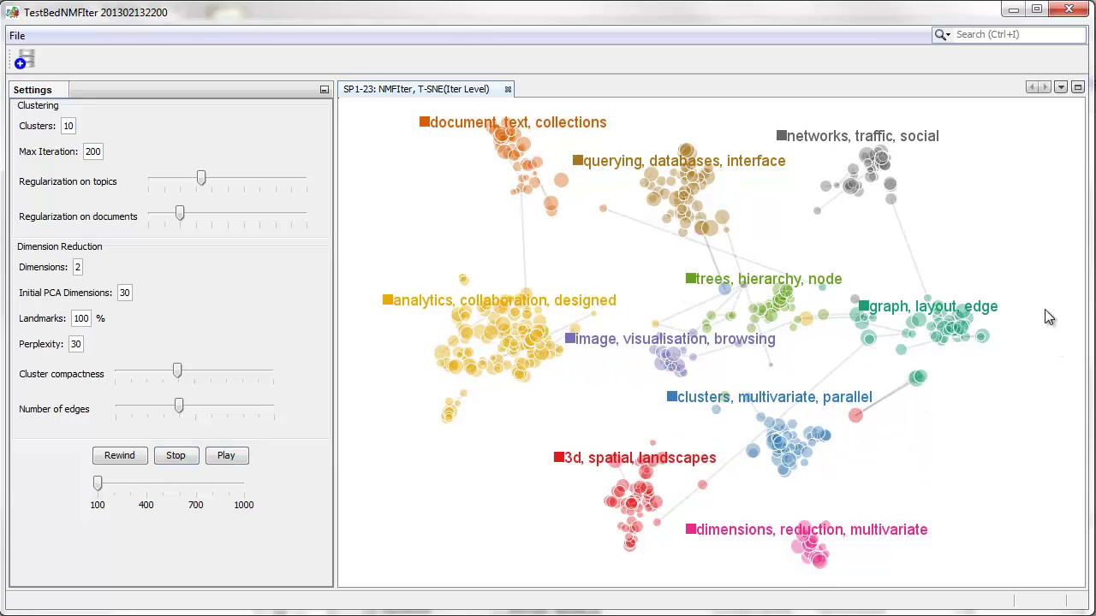
Create a new topic from the term 'edge' in the graph, layout, edge cluster, then rerun the layout
scroll(958, 343, "up", 3)
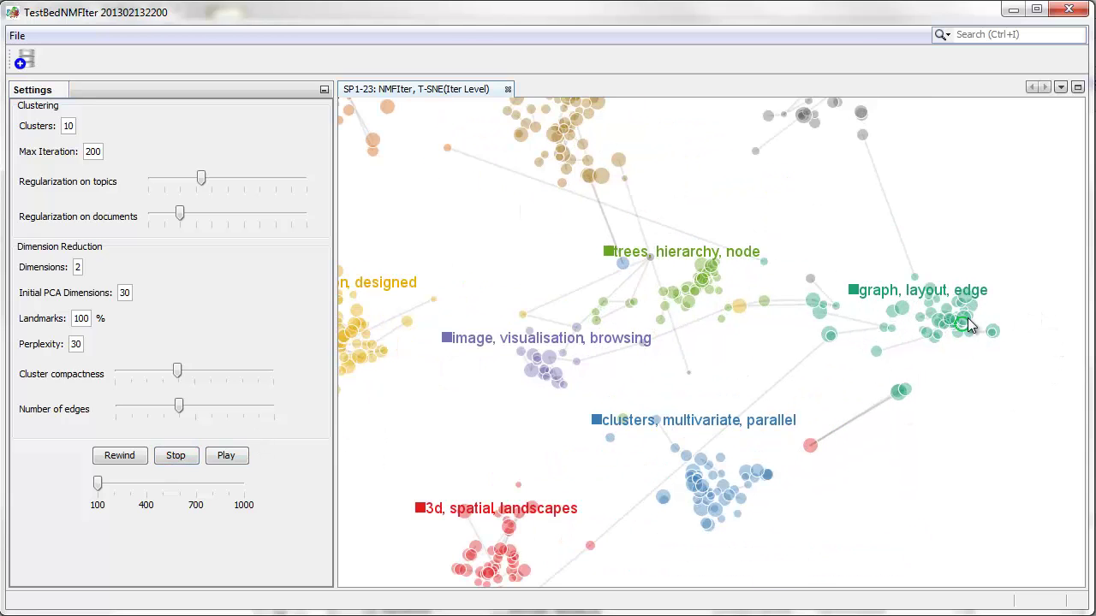
left_click_drag(954, 343, 802, 357)
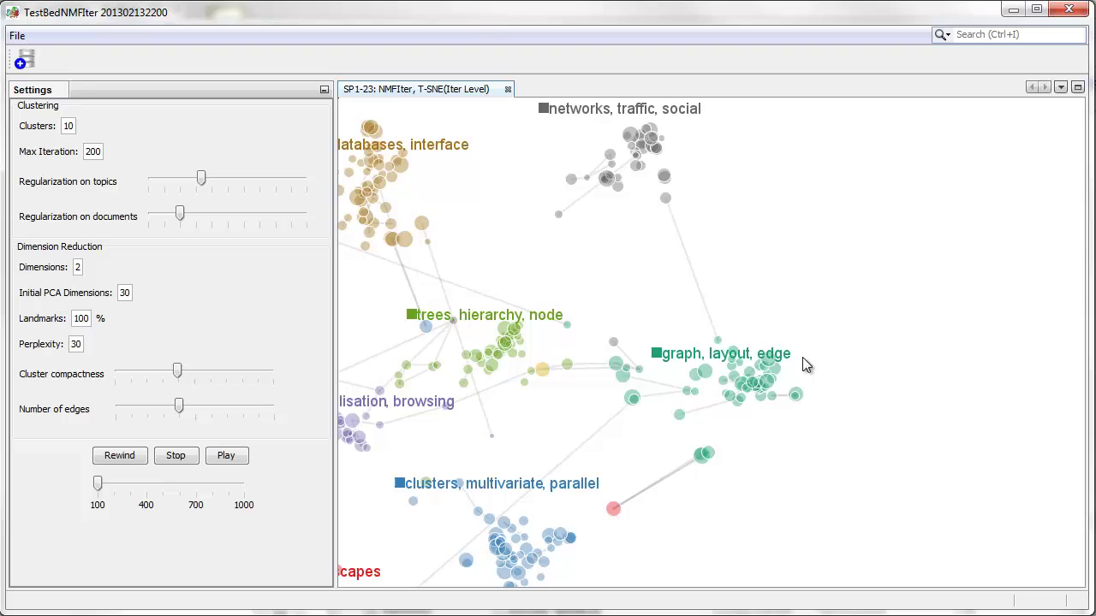
right_click(755, 361)
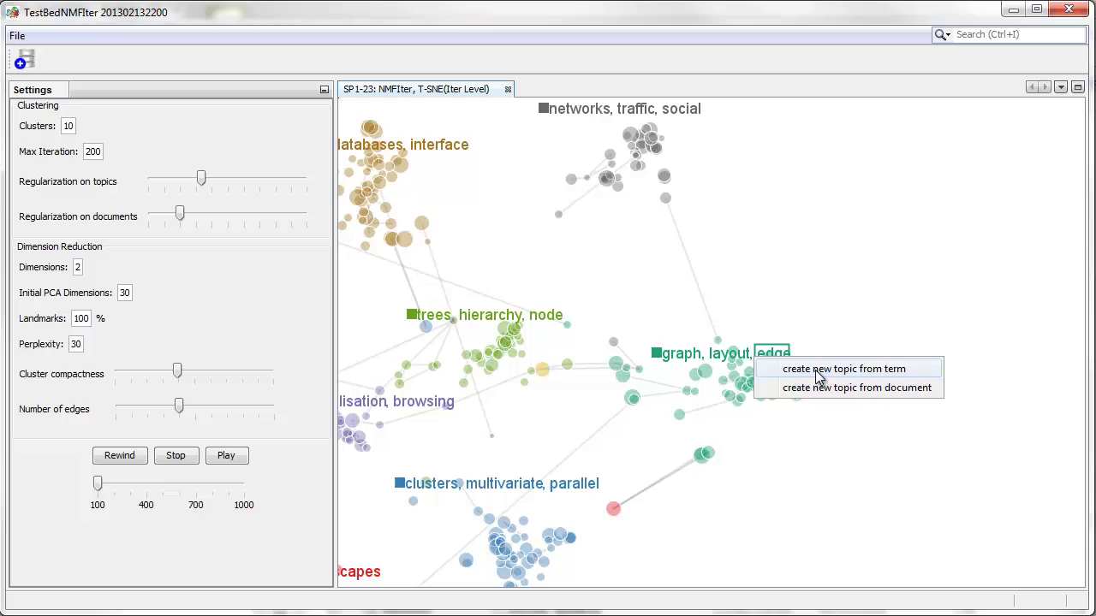
left_click(513, 484)
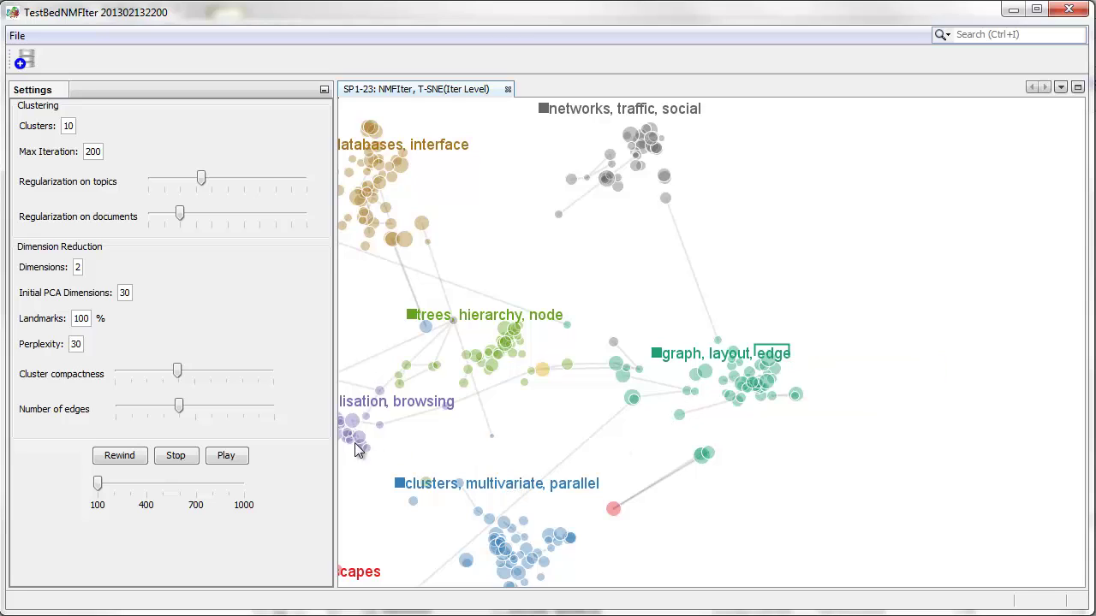
left_click(219, 460)
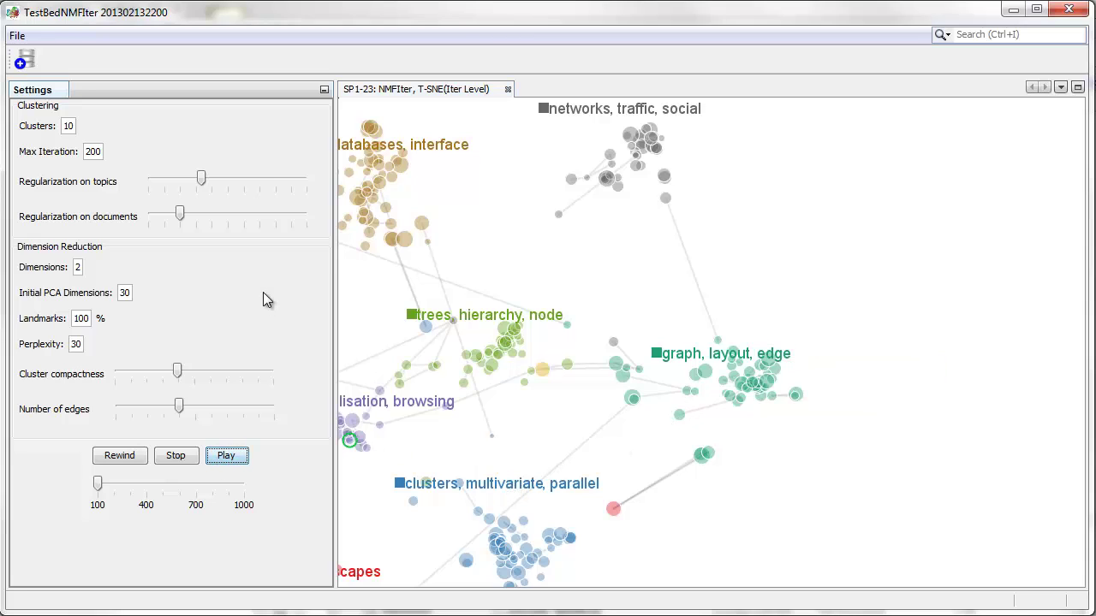